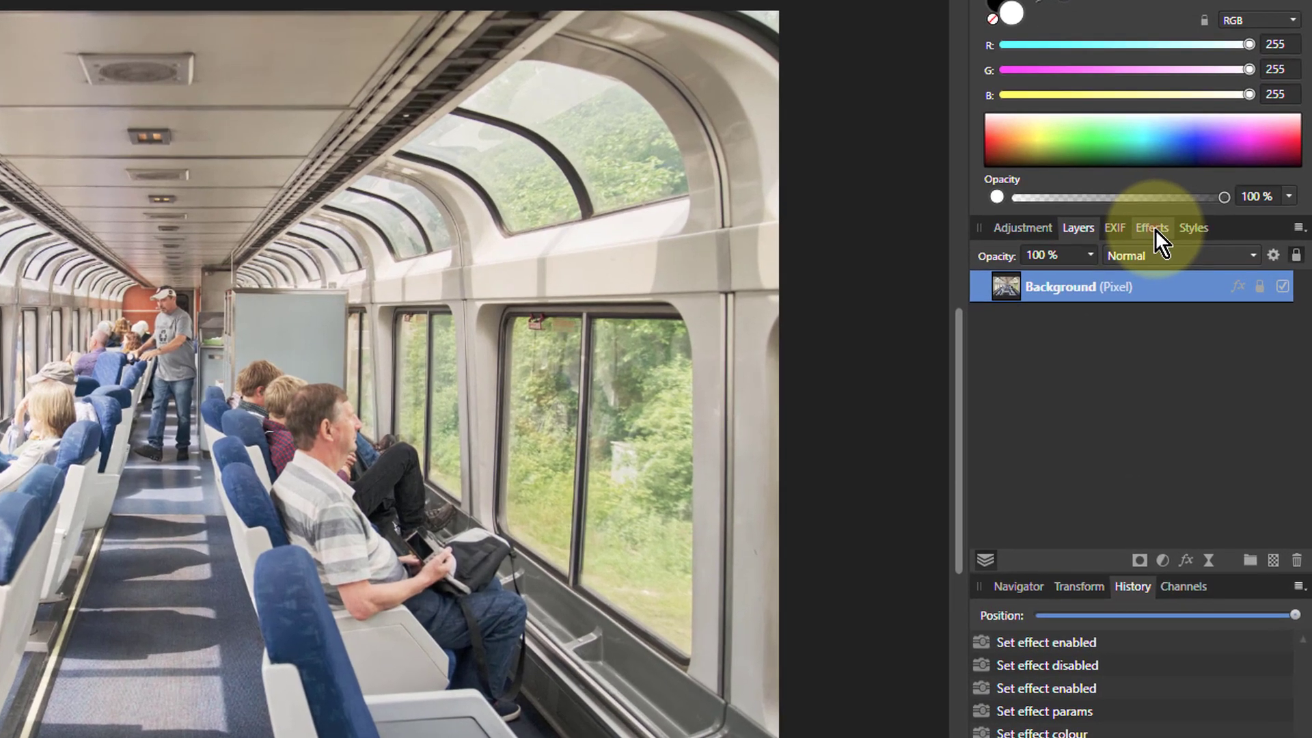
Open Layer Effects for the train photo and review its Outline effect: Outside, 0 px, black
click(1153, 228)
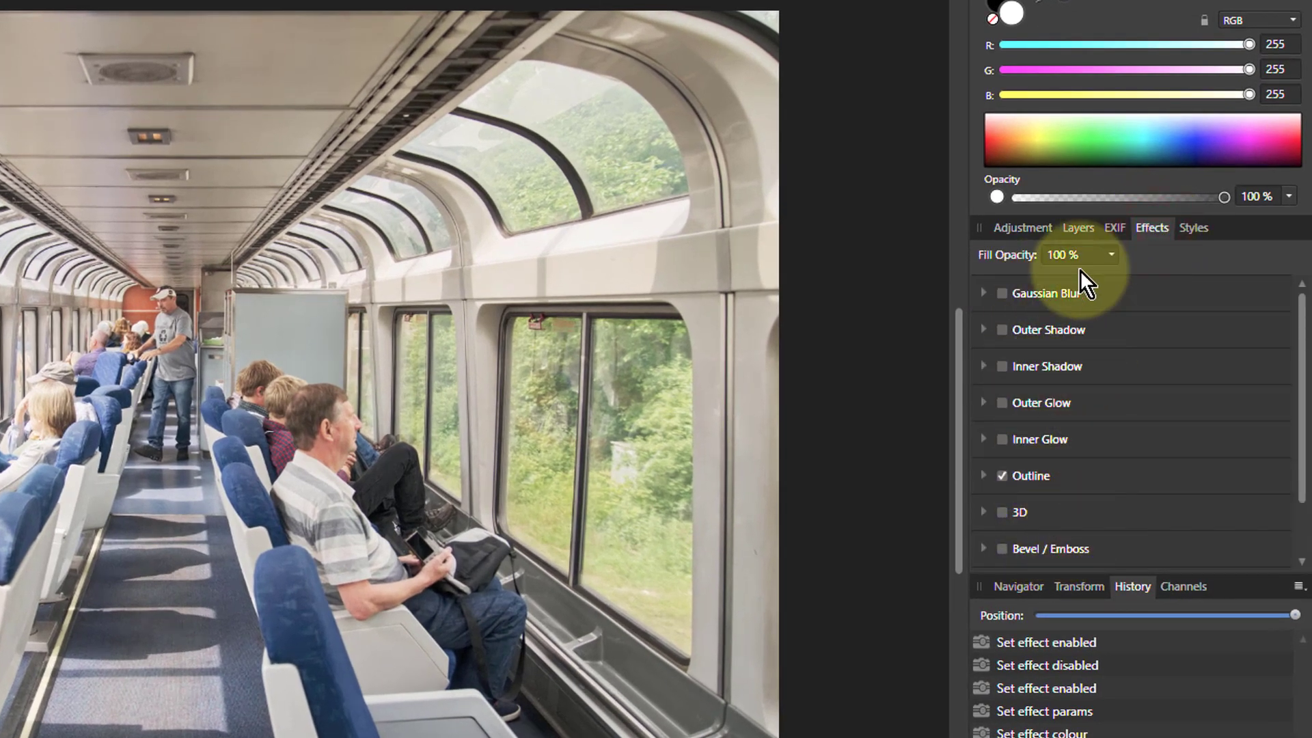
click(1079, 229)
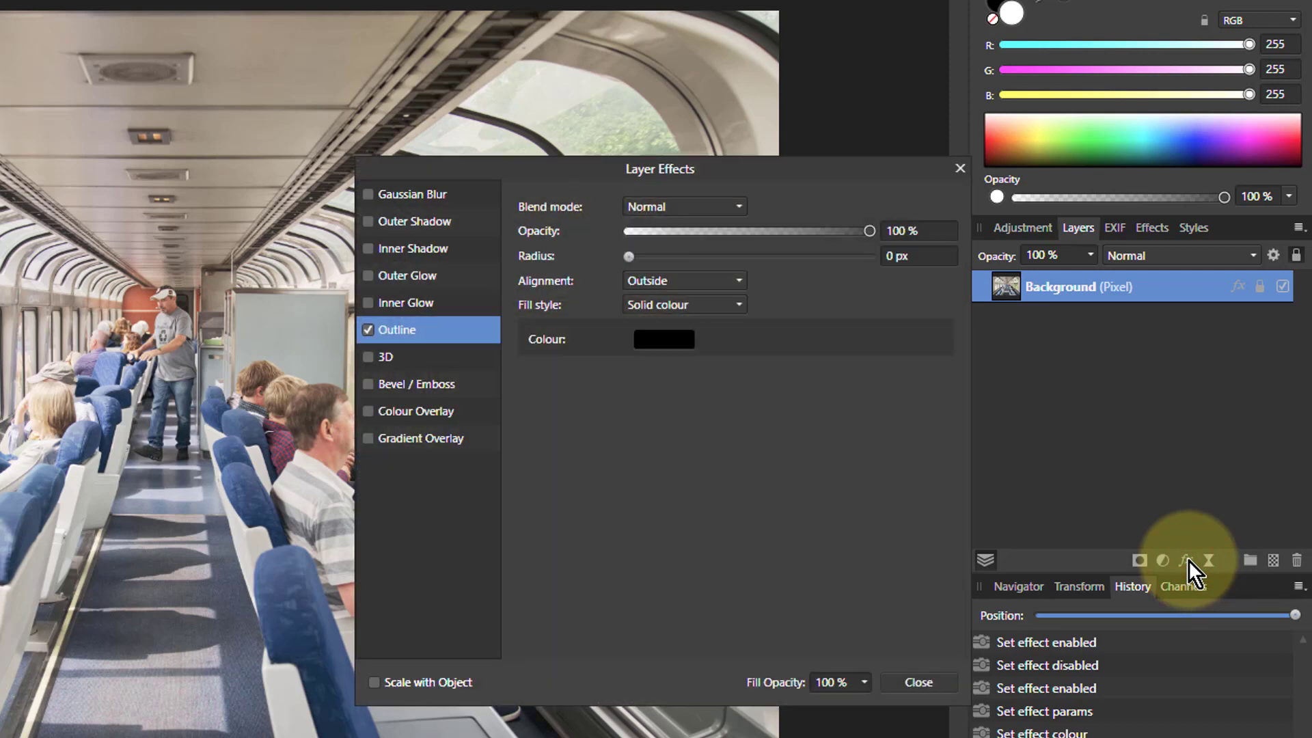
click(410, 194)
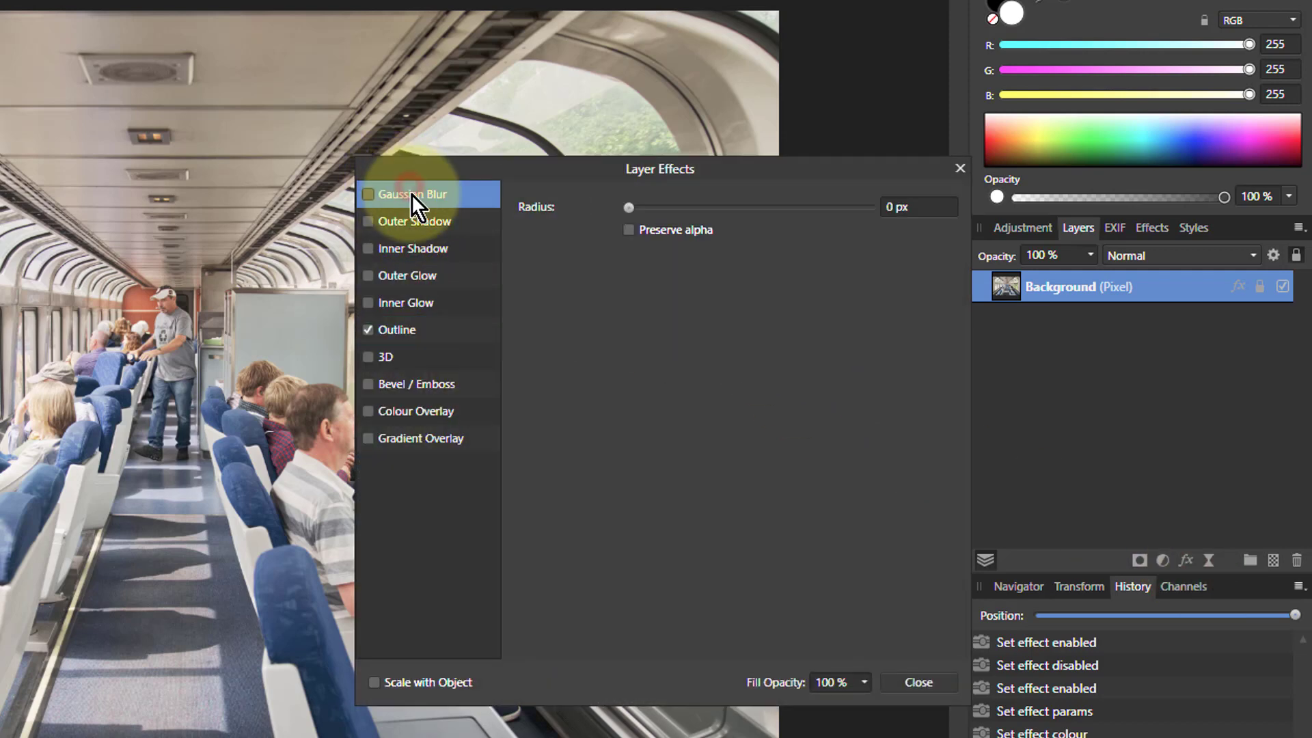
click(391, 220)
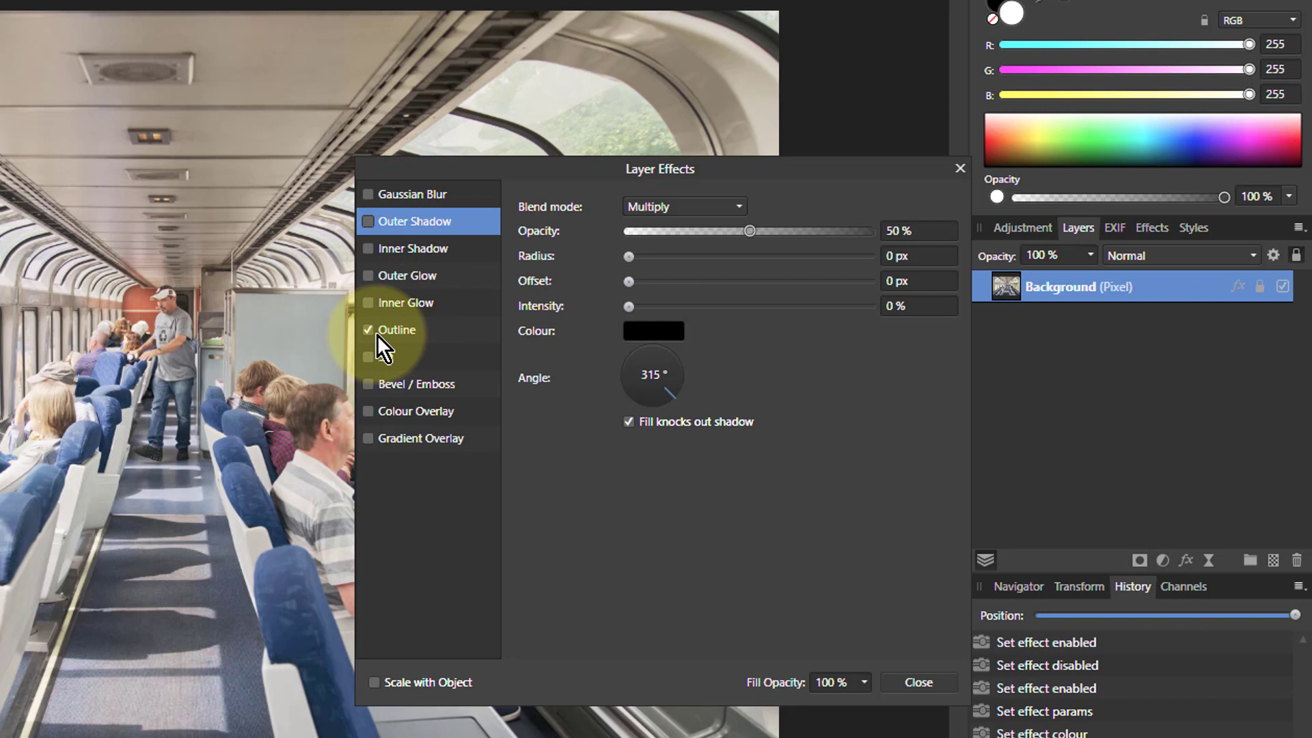
click(393, 330)
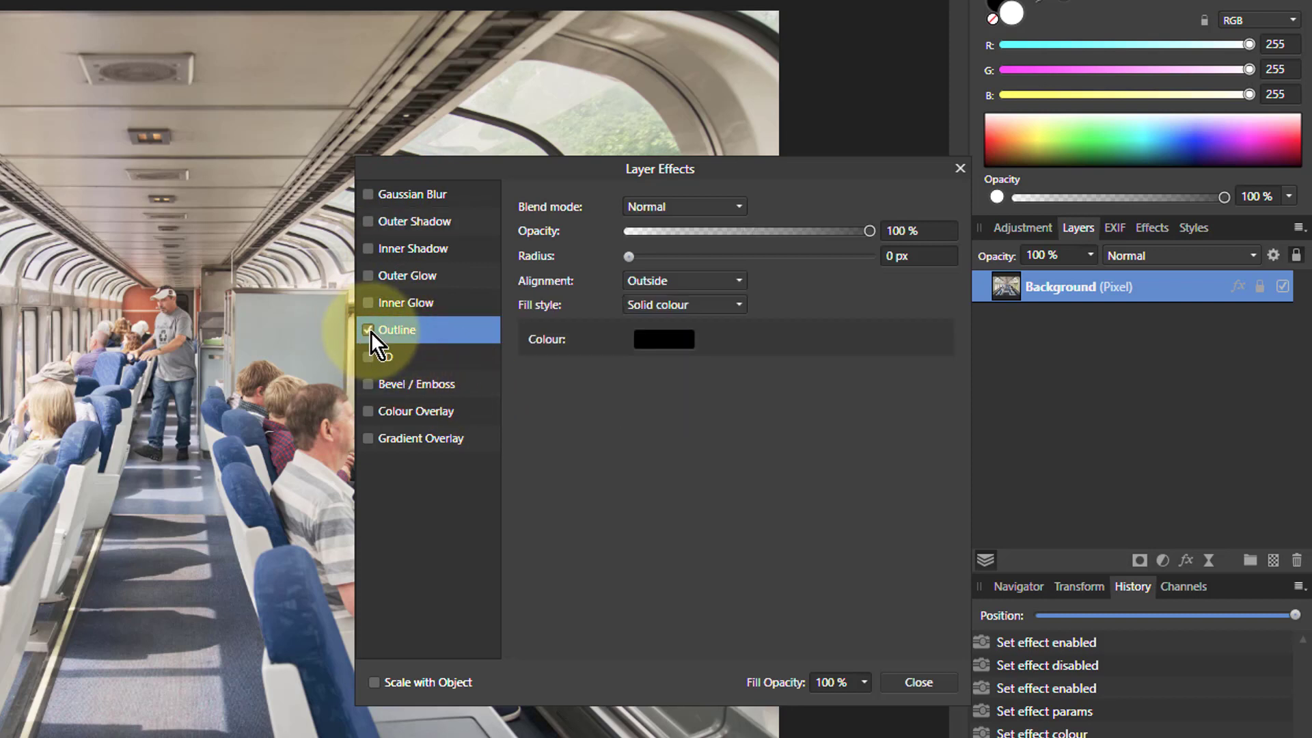
click(368, 330)
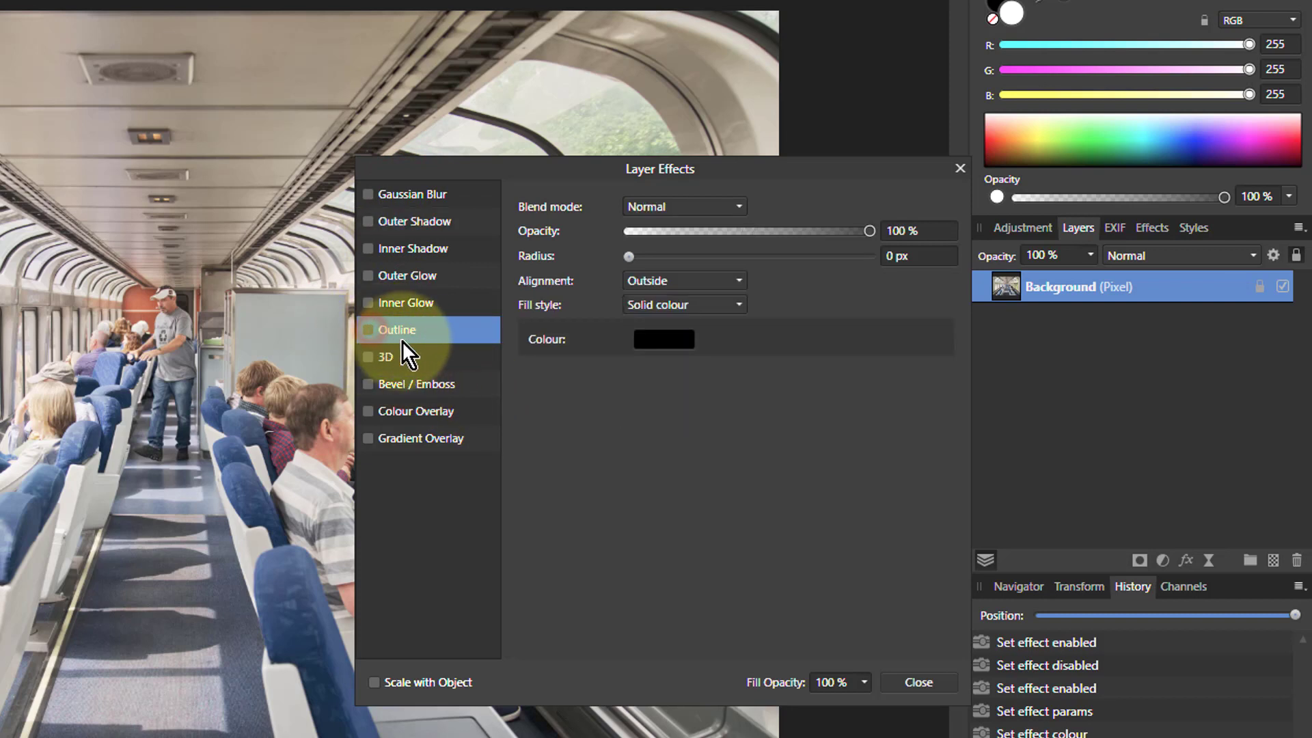
click(366, 330)
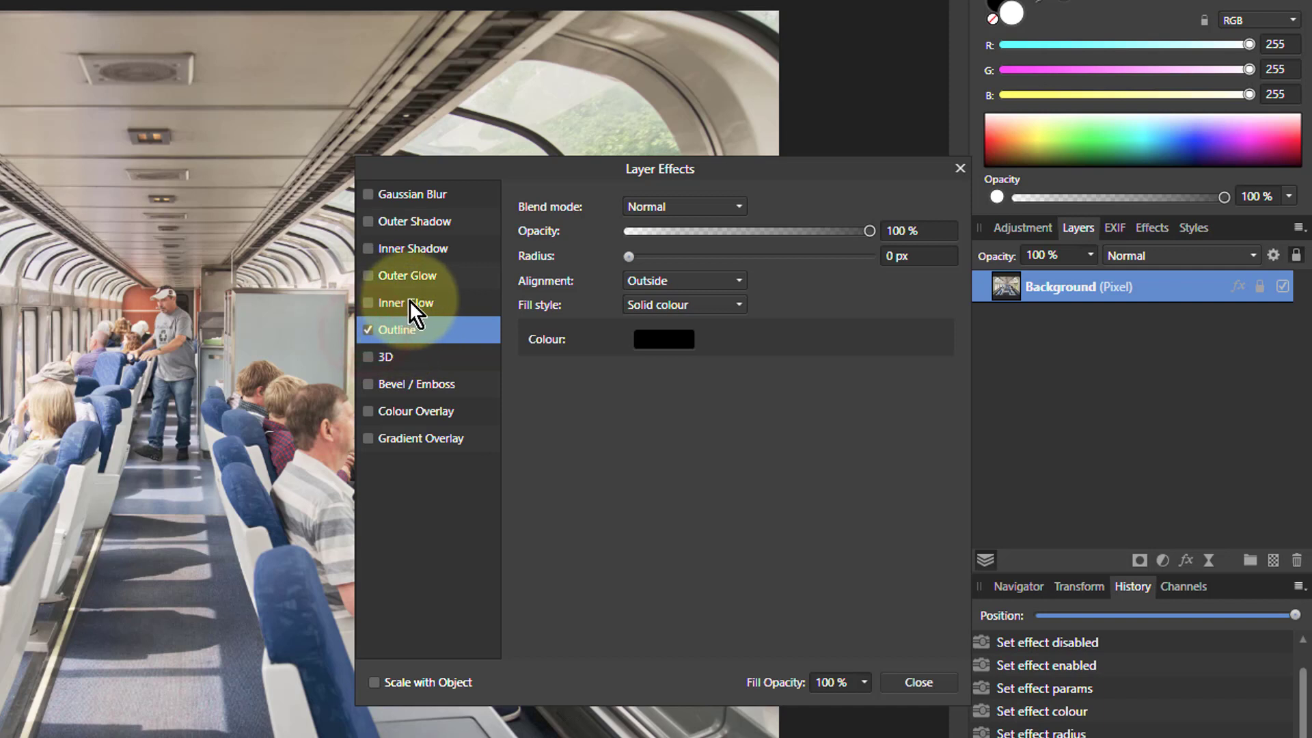
click(408, 302)
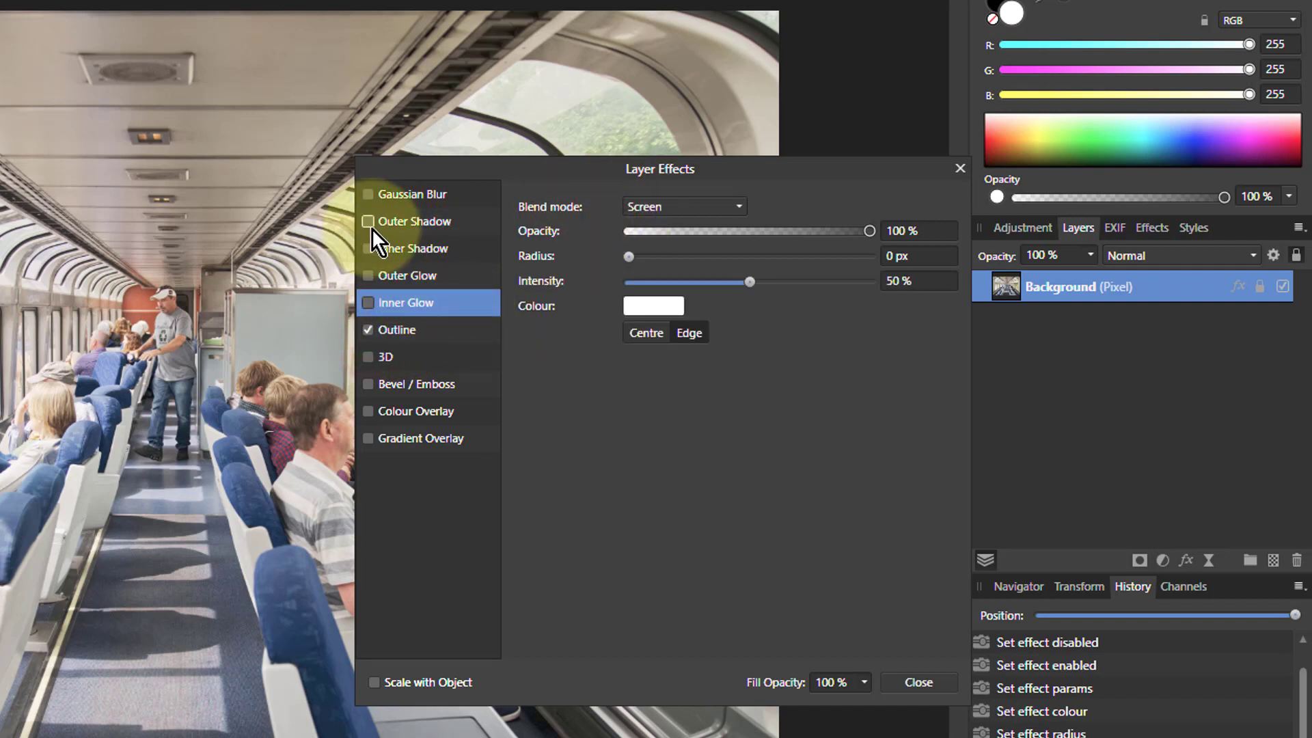
click(404, 327)
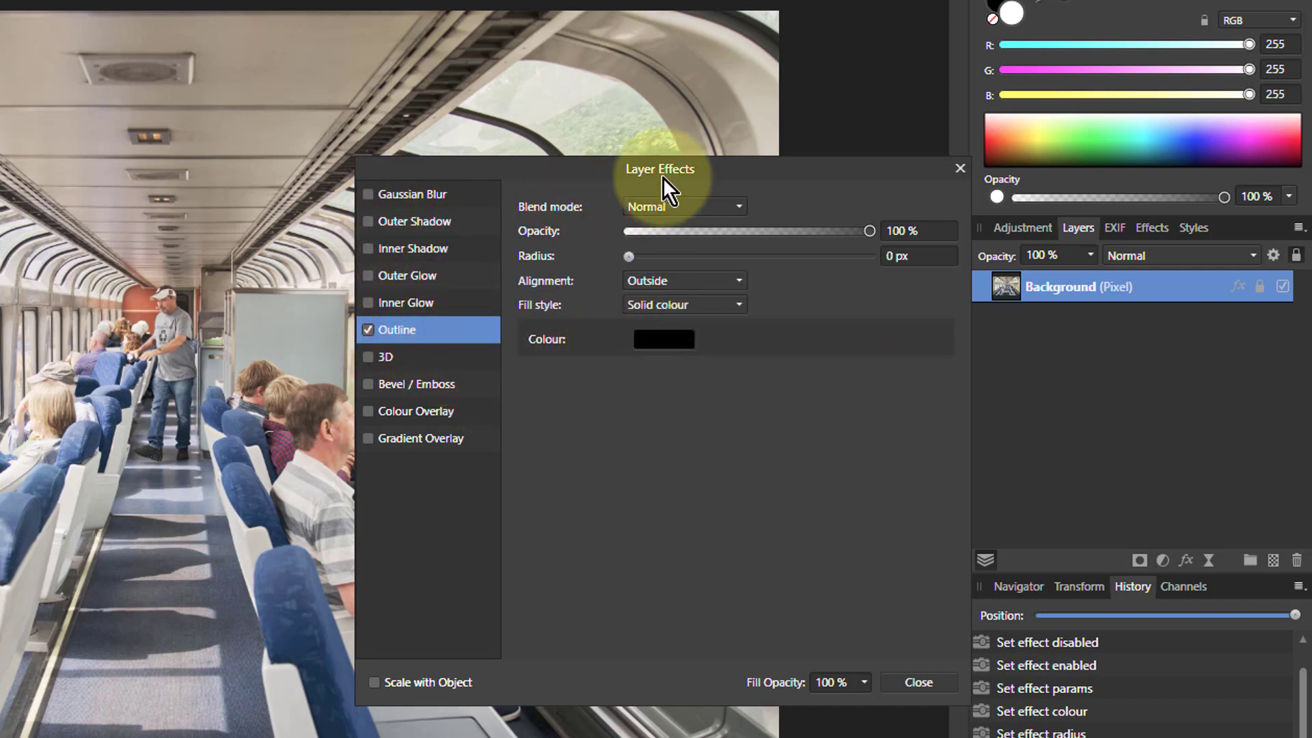
drag(606, 170, 748, 236)
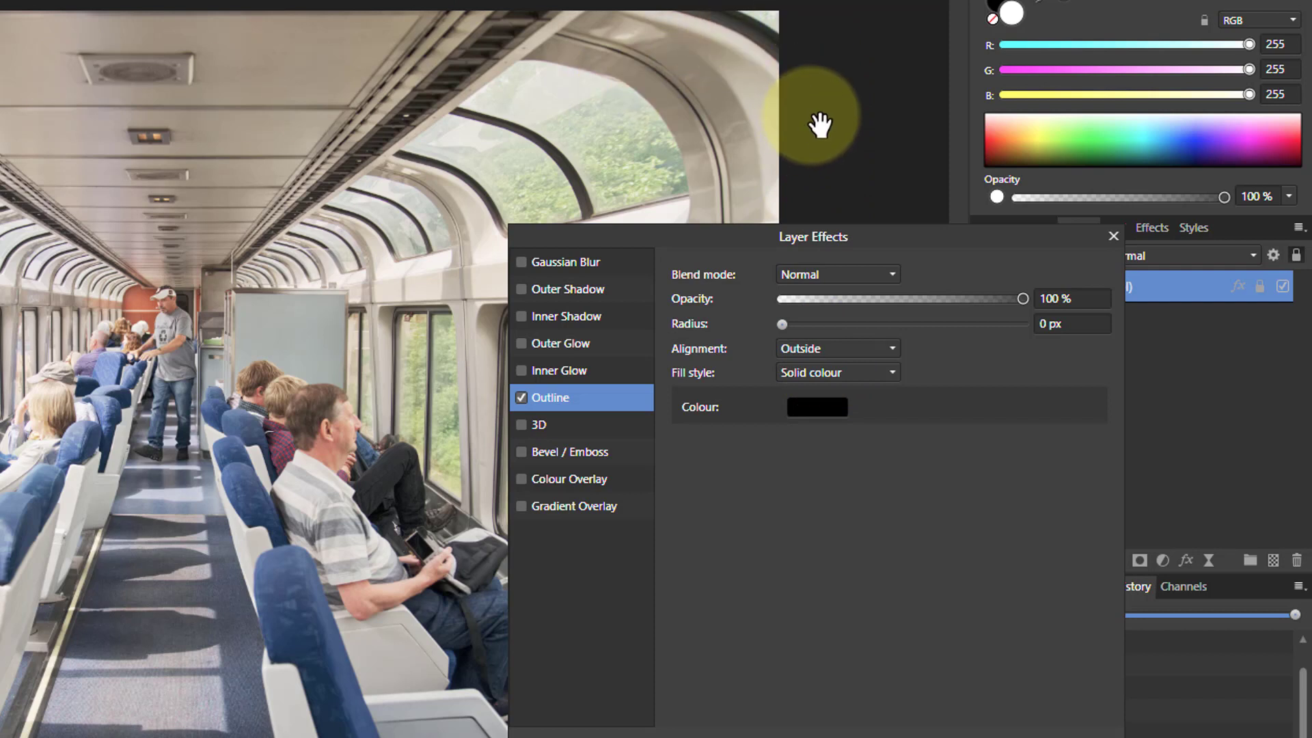
Set Outline alignment to Inside and sample aisle-floor dark grey (R 26, G 27, B 29) as its colour
click(839, 350)
click(838, 418)
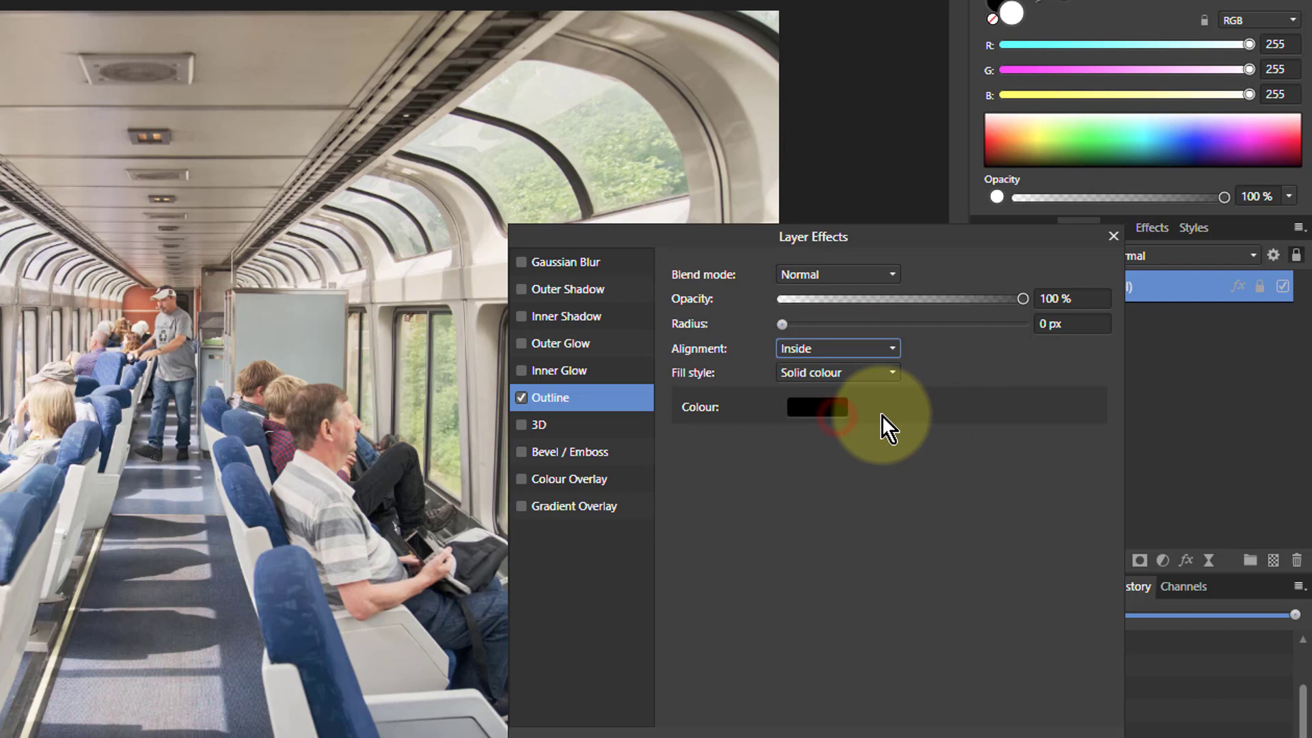
click(826, 410)
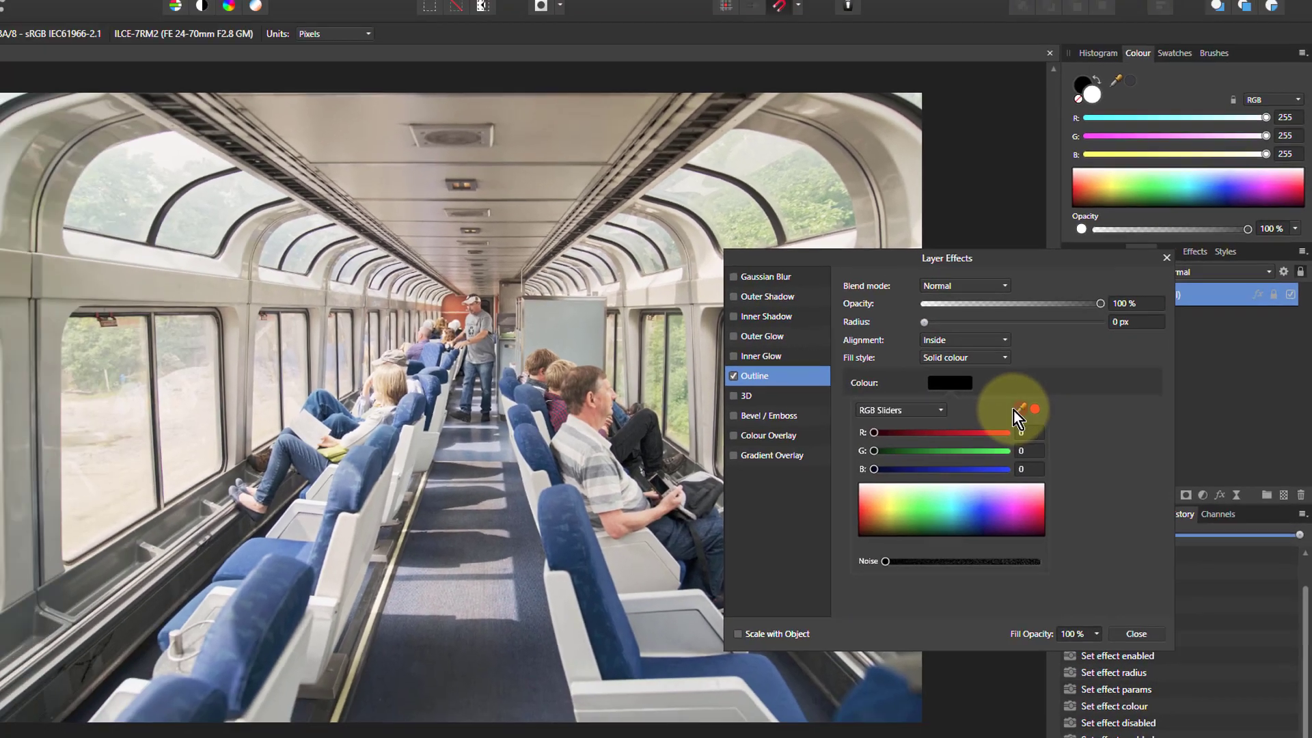
drag(913, 443, 488, 572)
drag(773, 485, 545, 629)
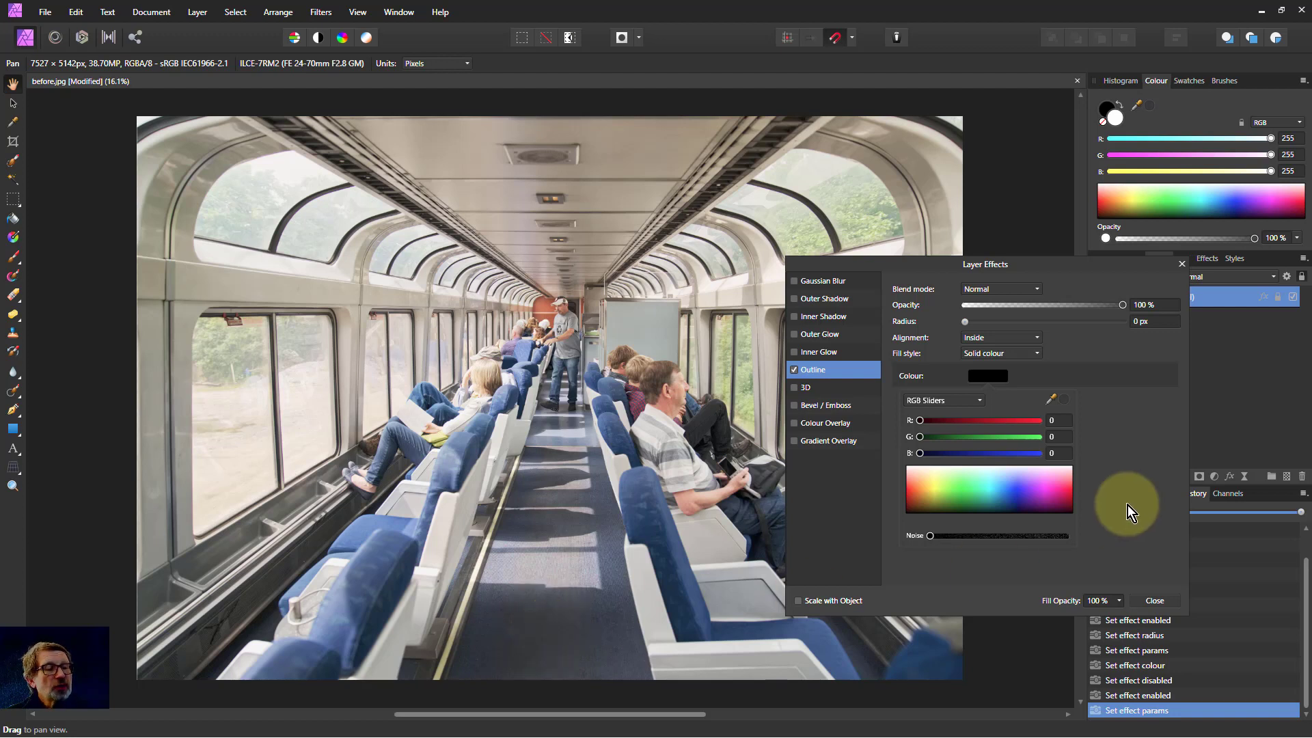
click(1066, 401)
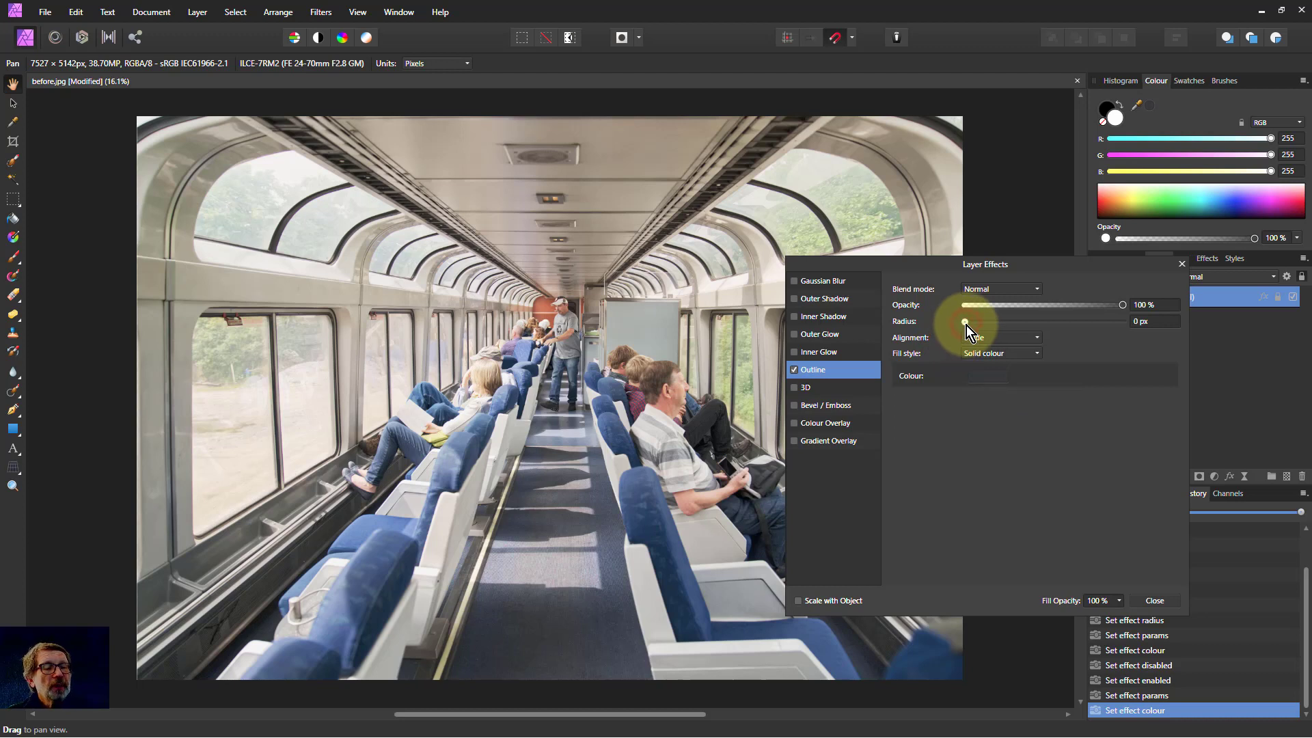
Set the train photo's inside Outline radius to 200 px
drag(964, 324, 1160, 354)
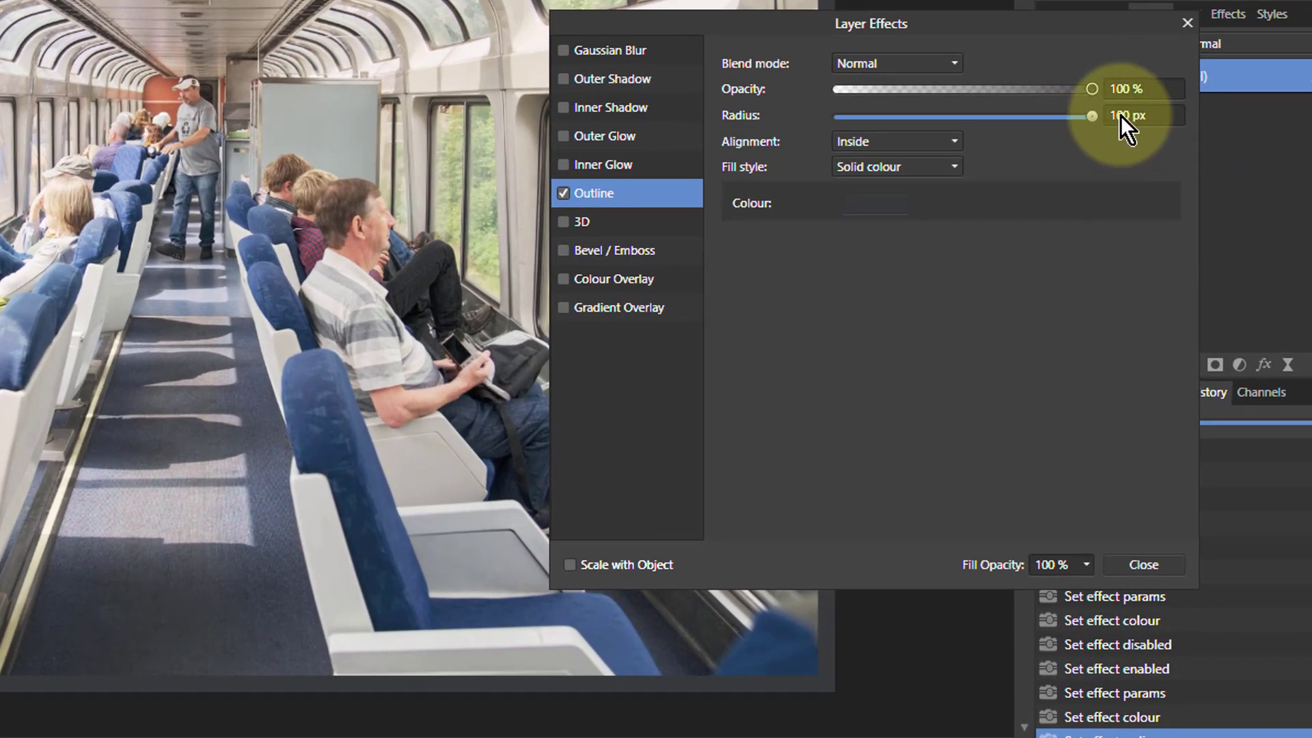
click(1124, 116)
text(200)
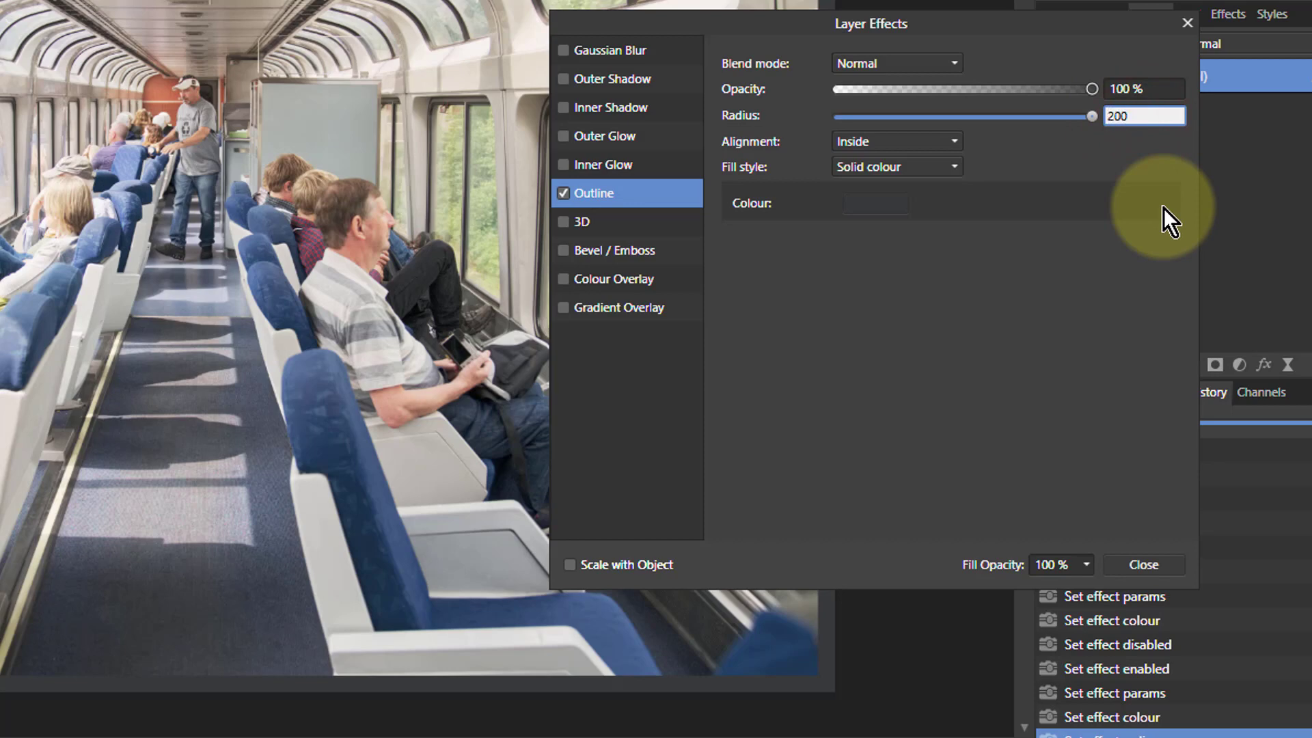
key(Return)
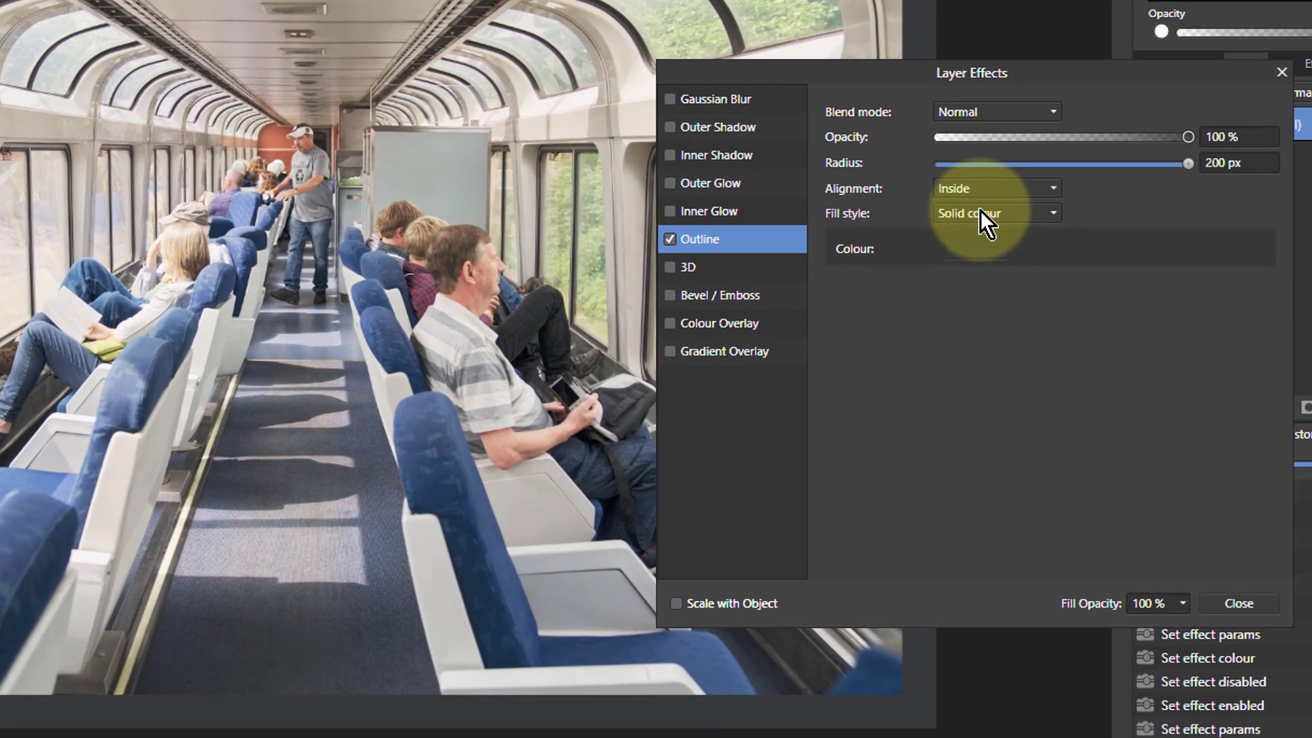
Change the Outline fill to a Contour gradient from sampled dark blue (R 23, G 45, B 84) to white
click(982, 213)
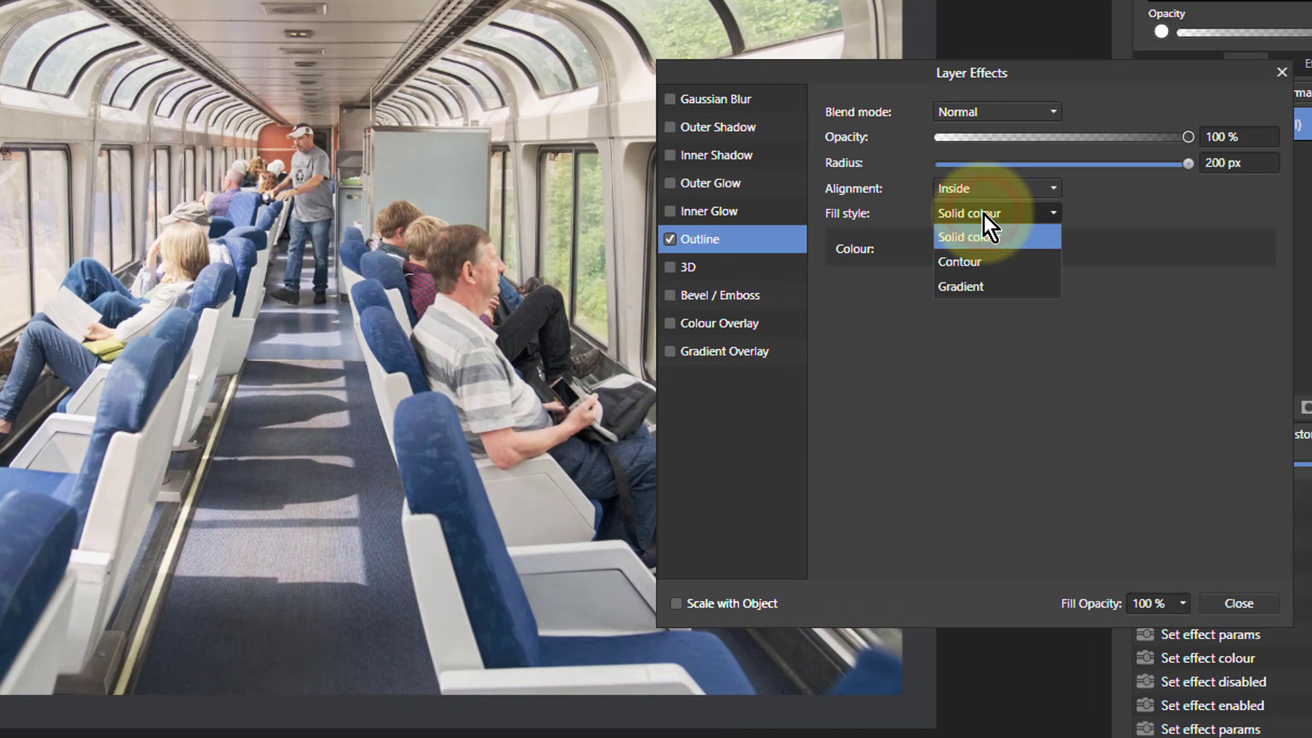
click(966, 264)
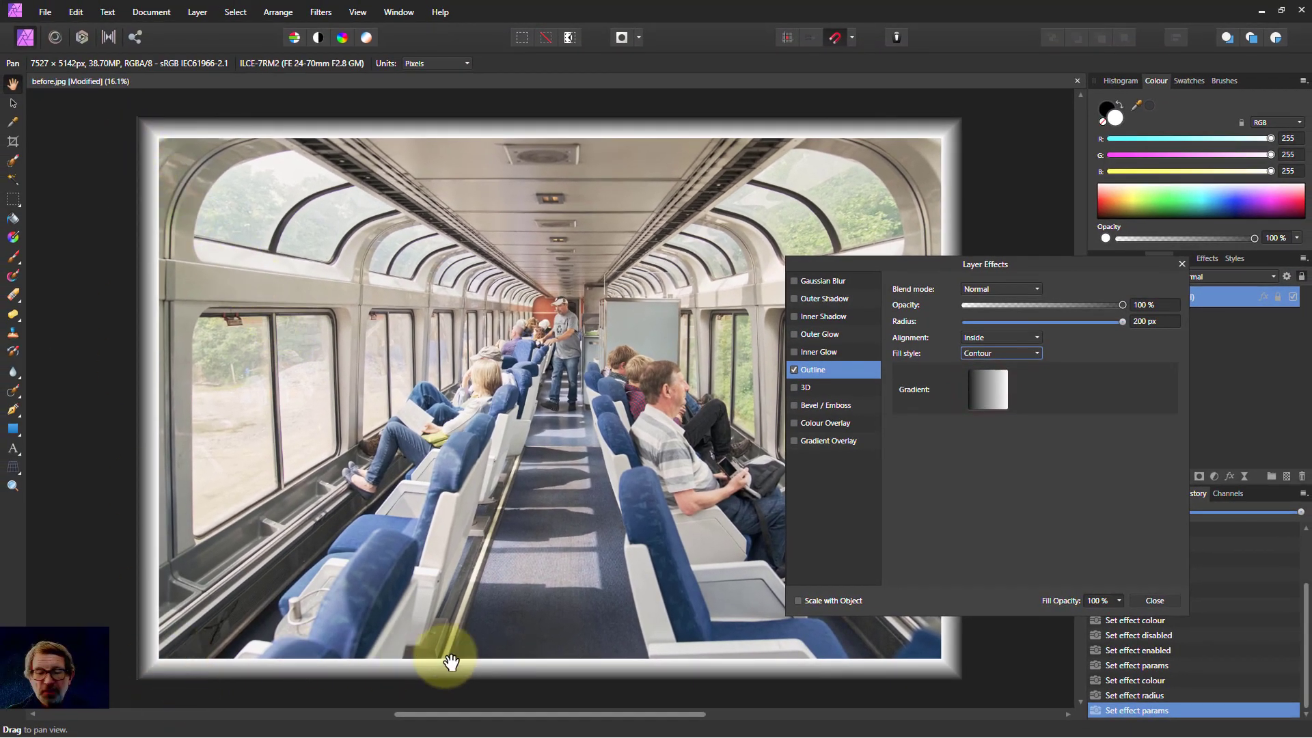
click(987, 395)
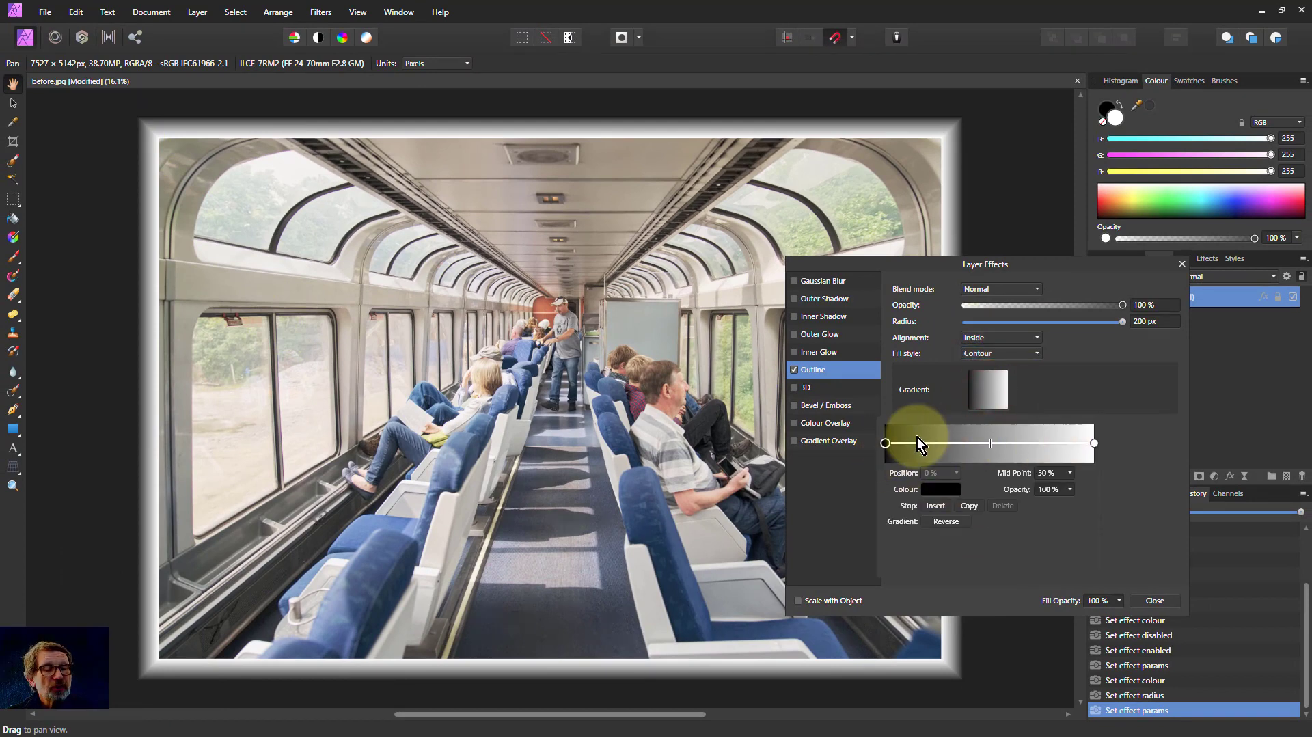
click(940, 489)
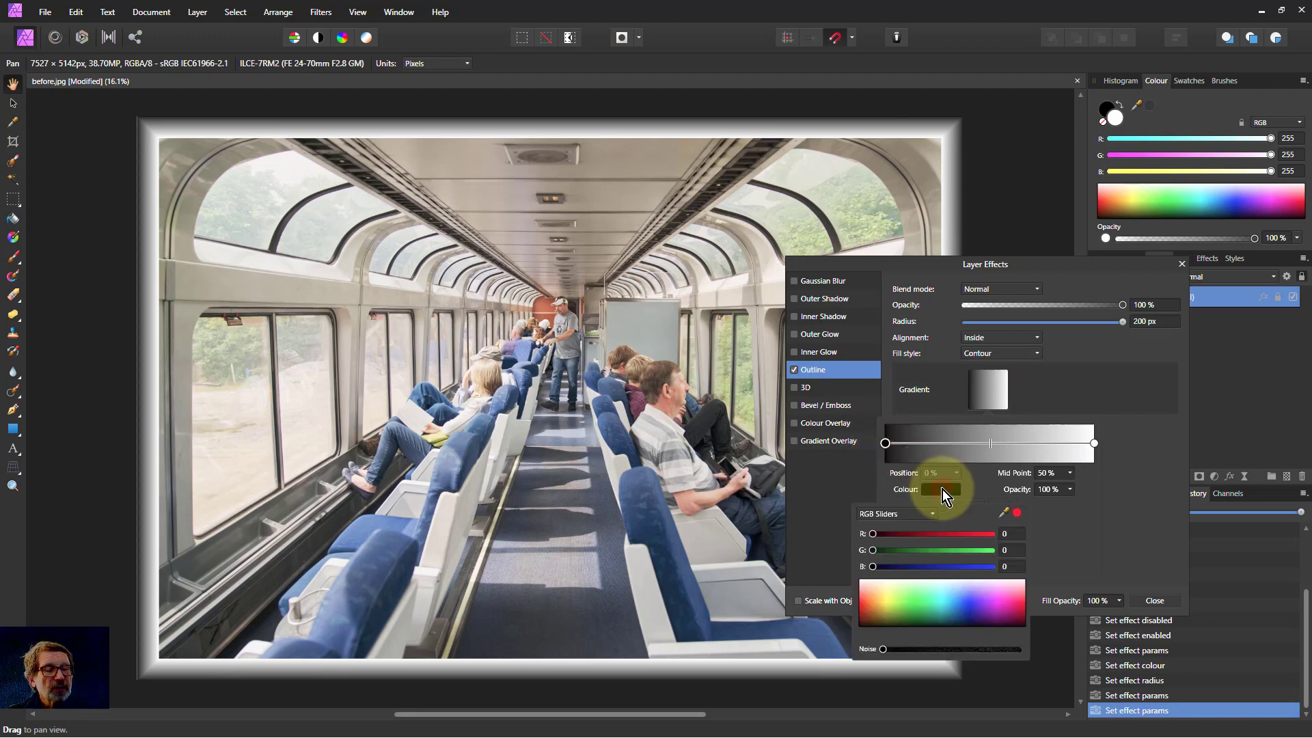
drag(1007, 515, 639, 502)
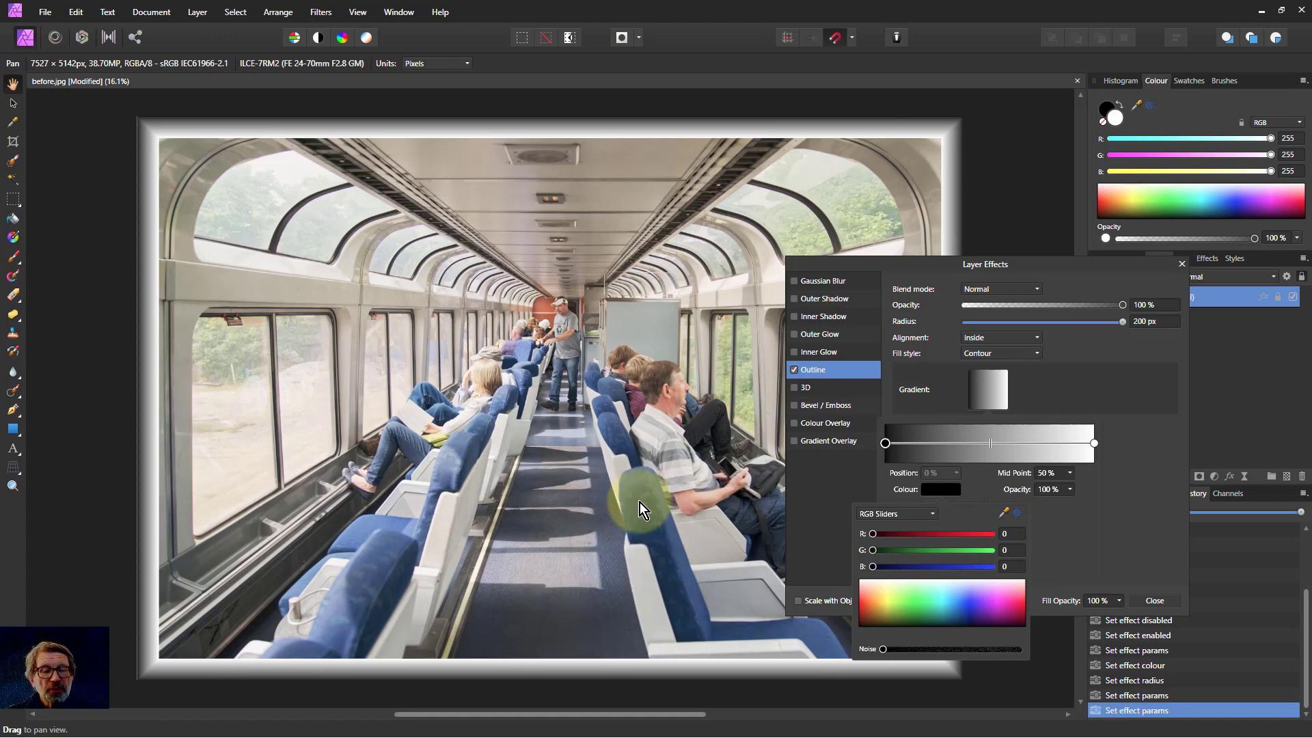
click(1018, 514)
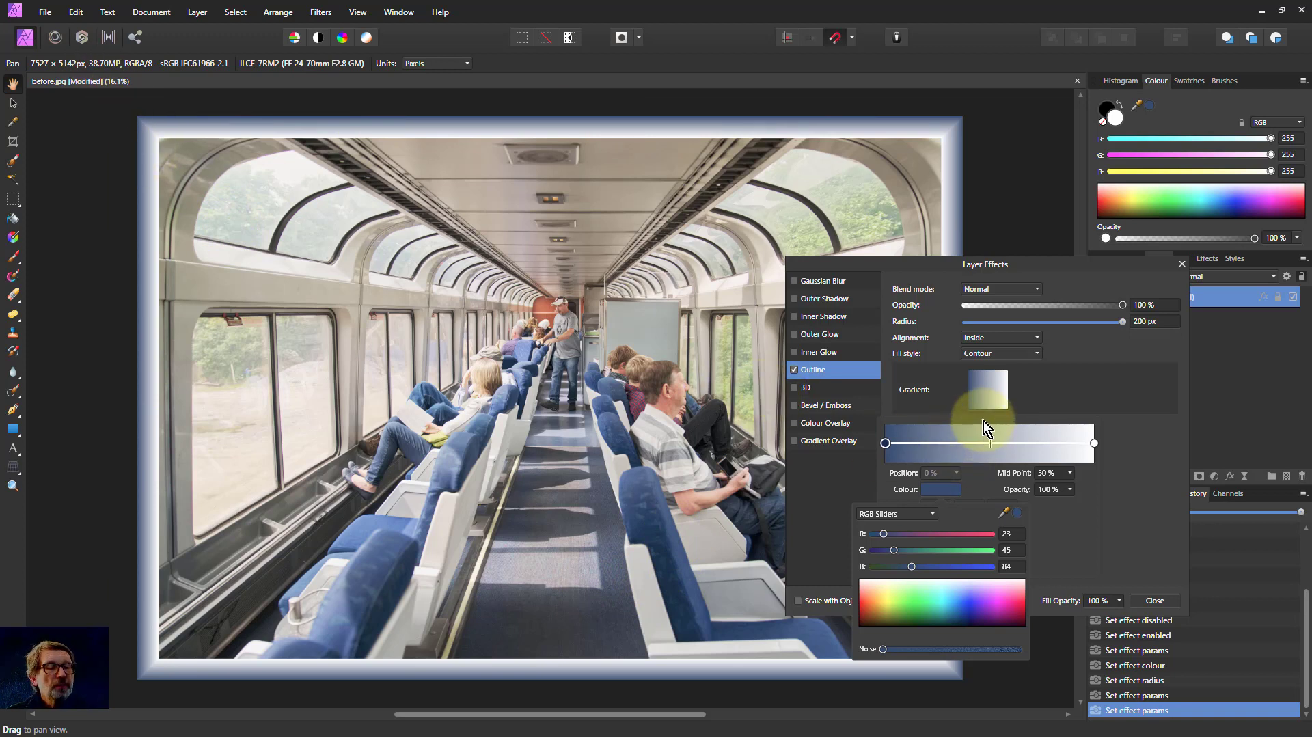
click(1084, 388)
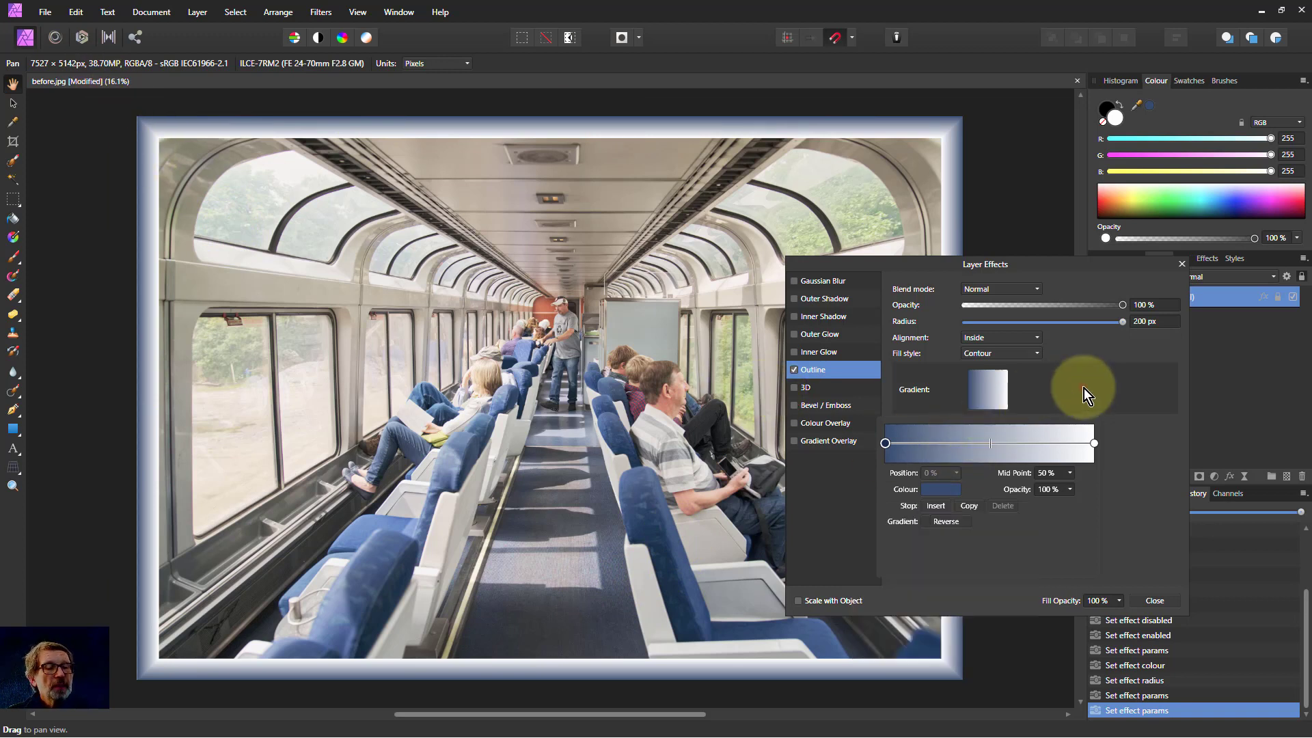
click(992, 355)
click(991, 354)
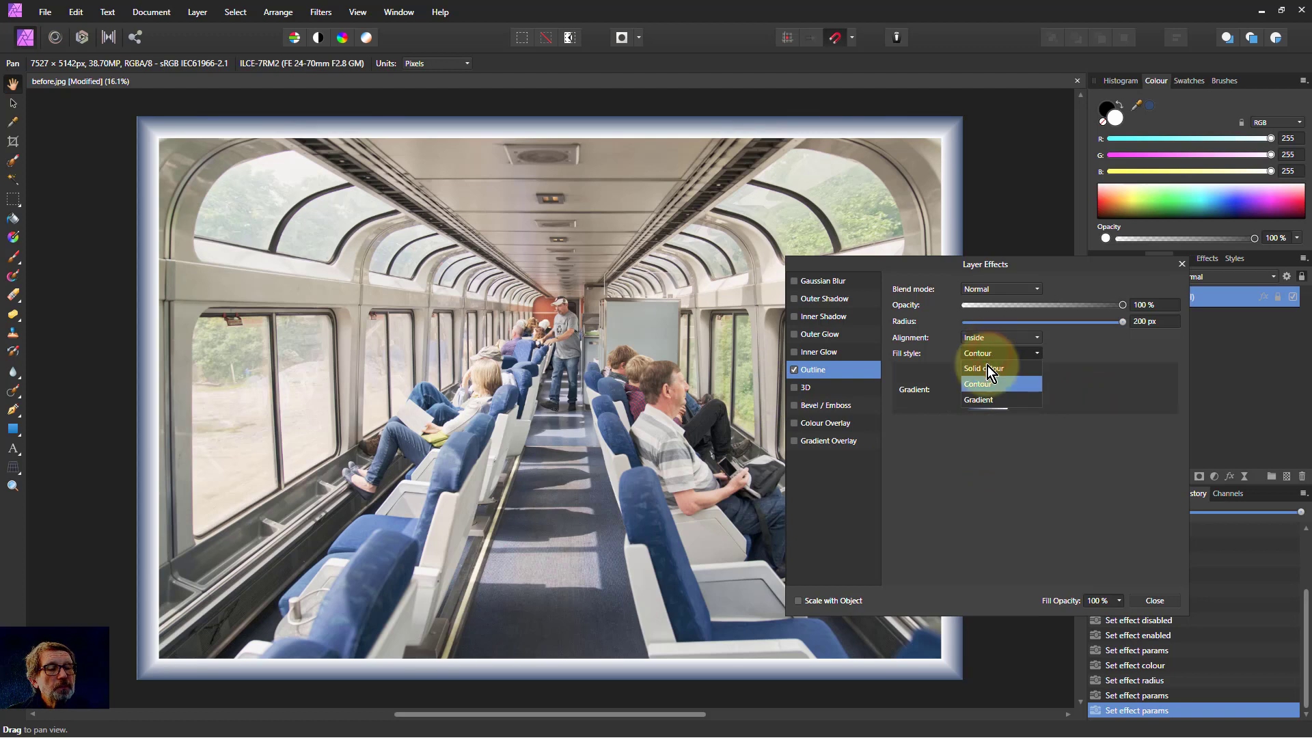
Try a Gradient fill on the Outline, then switch it back to Solid colour
click(990, 400)
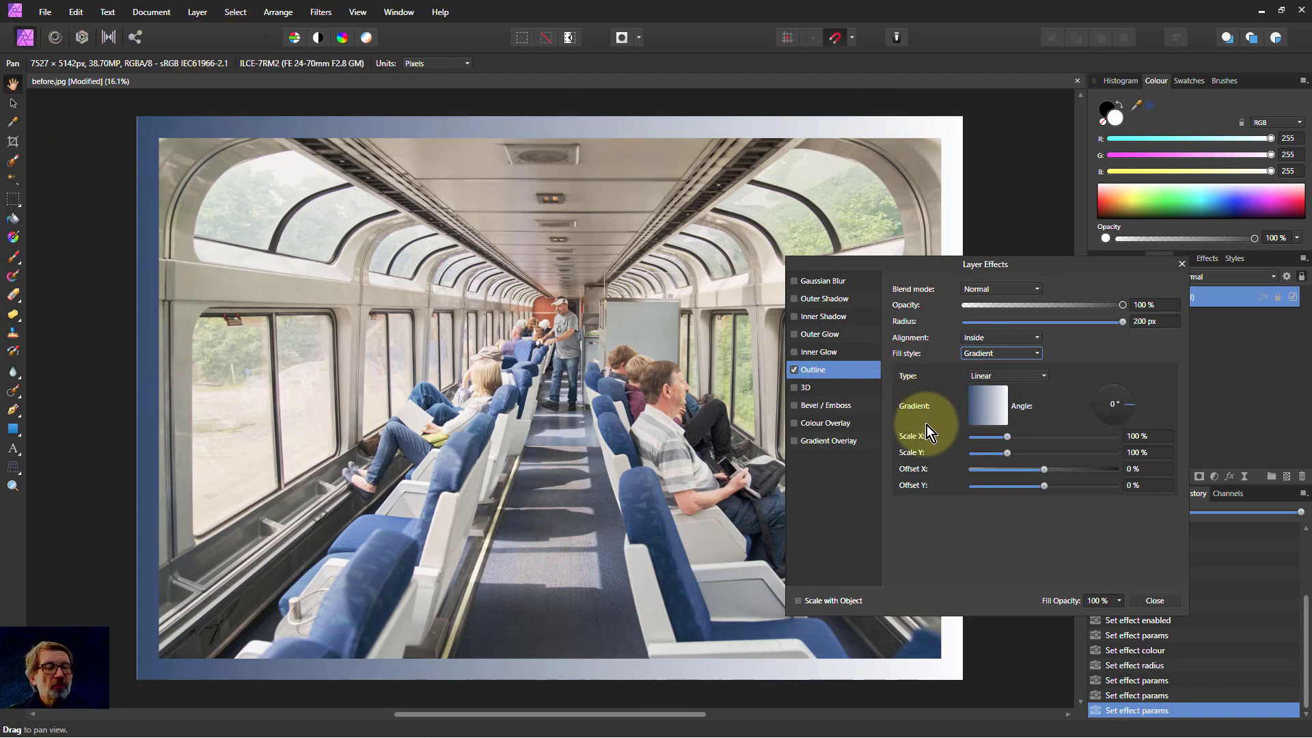
click(993, 354)
click(987, 372)
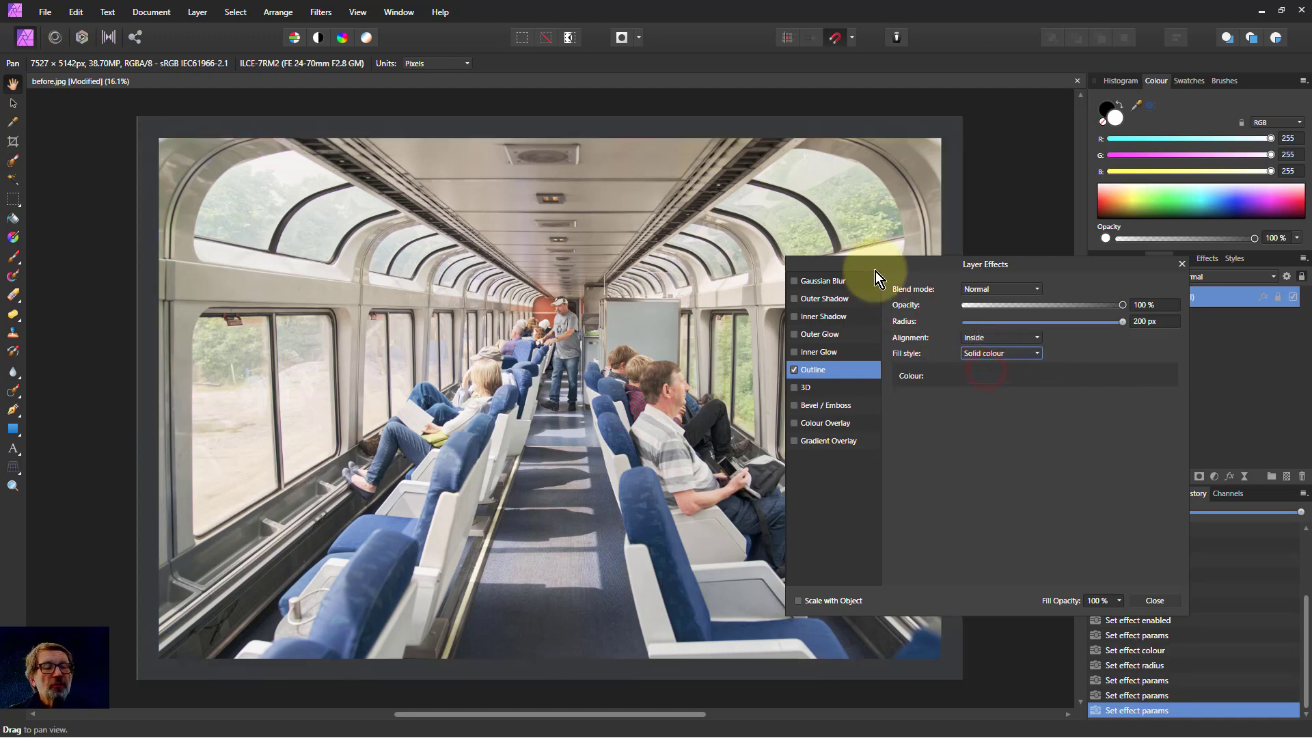
drag(877, 271, 986, 288)
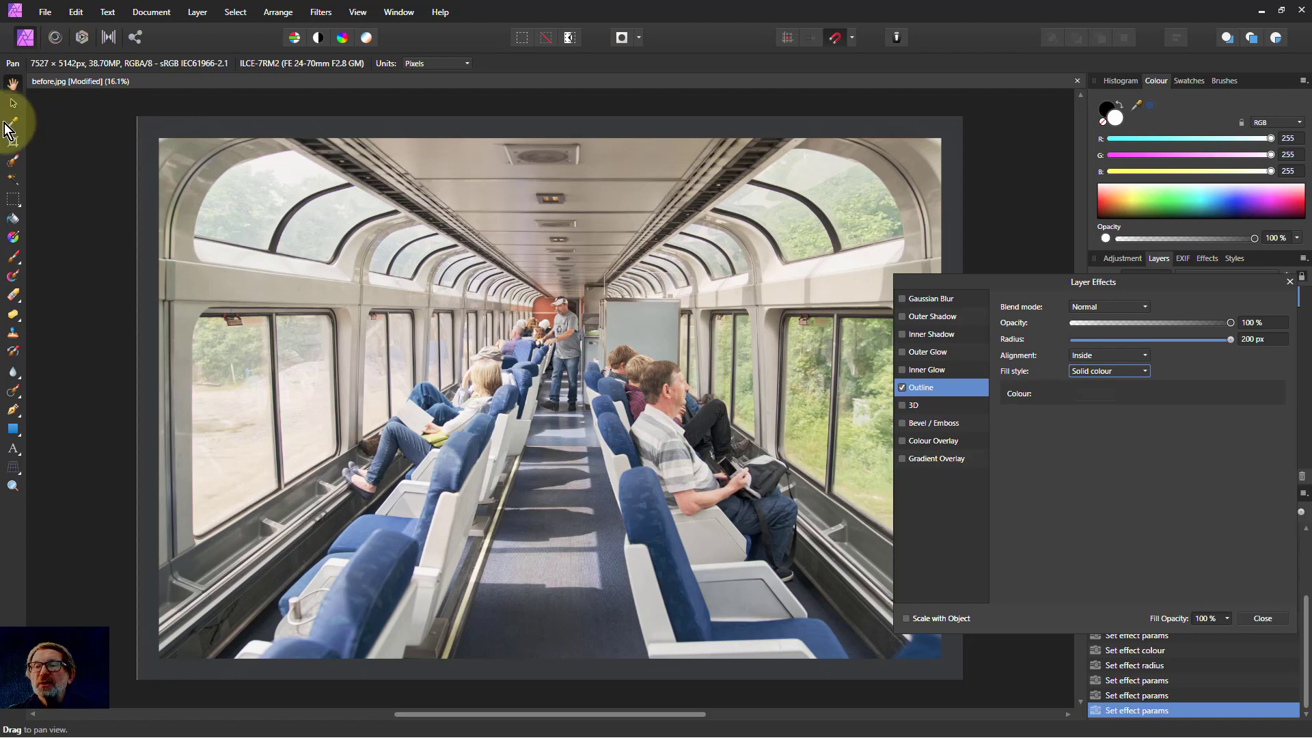
Crop outward to enlarge the canvas to 8373 × 5864 px
click(13, 141)
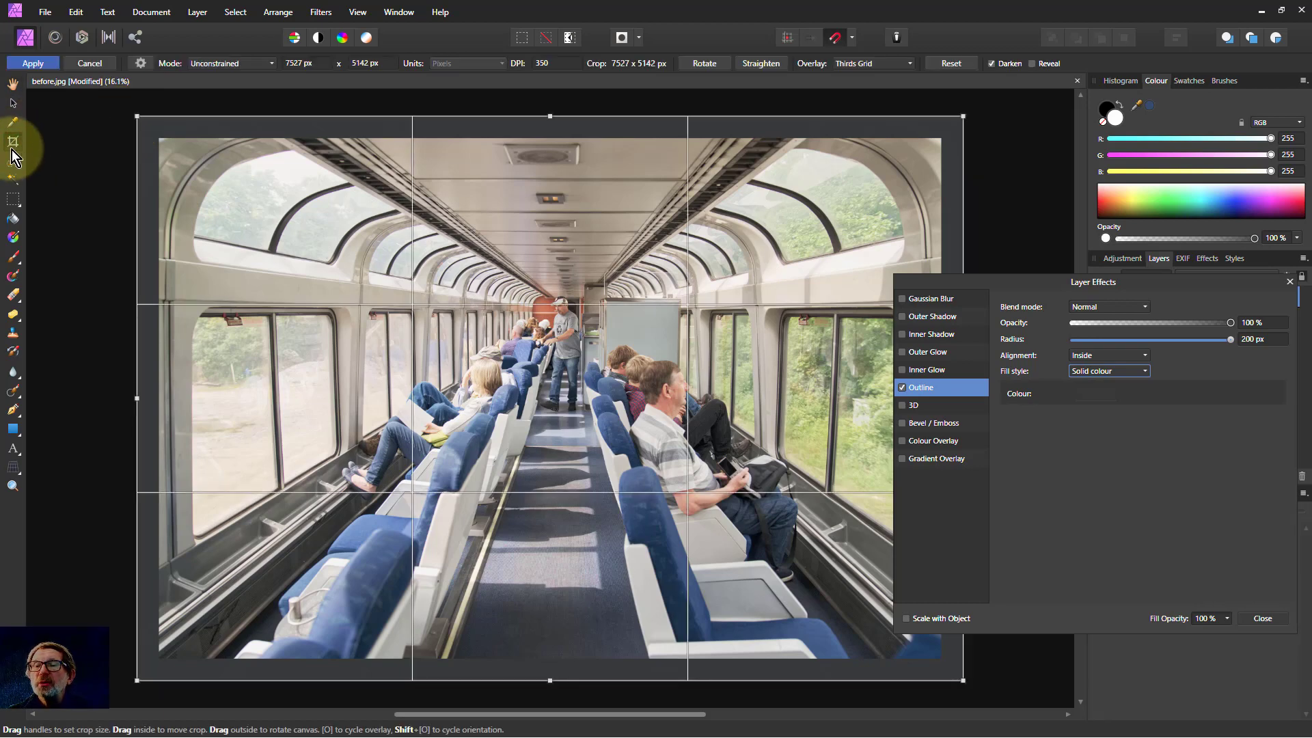
drag(136, 116, 76, 72)
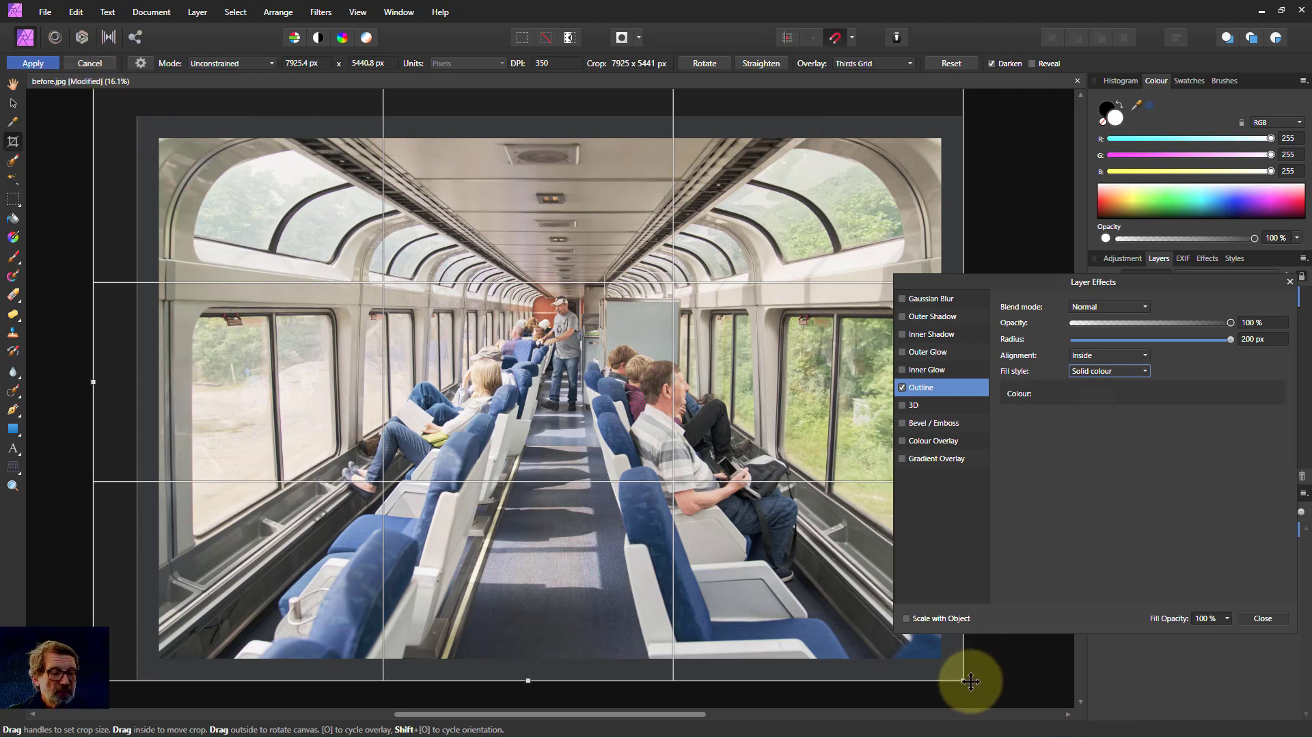
drag(964, 680, 1007, 680)
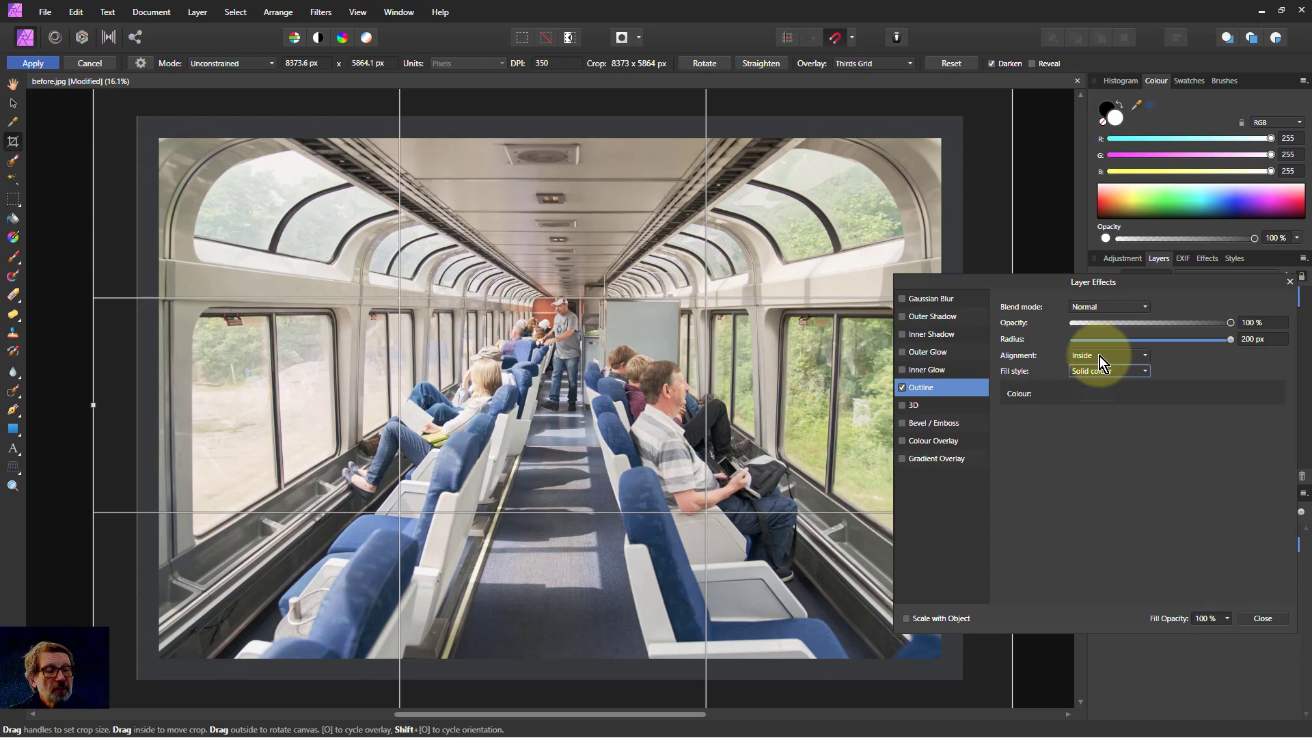
click(33, 63)
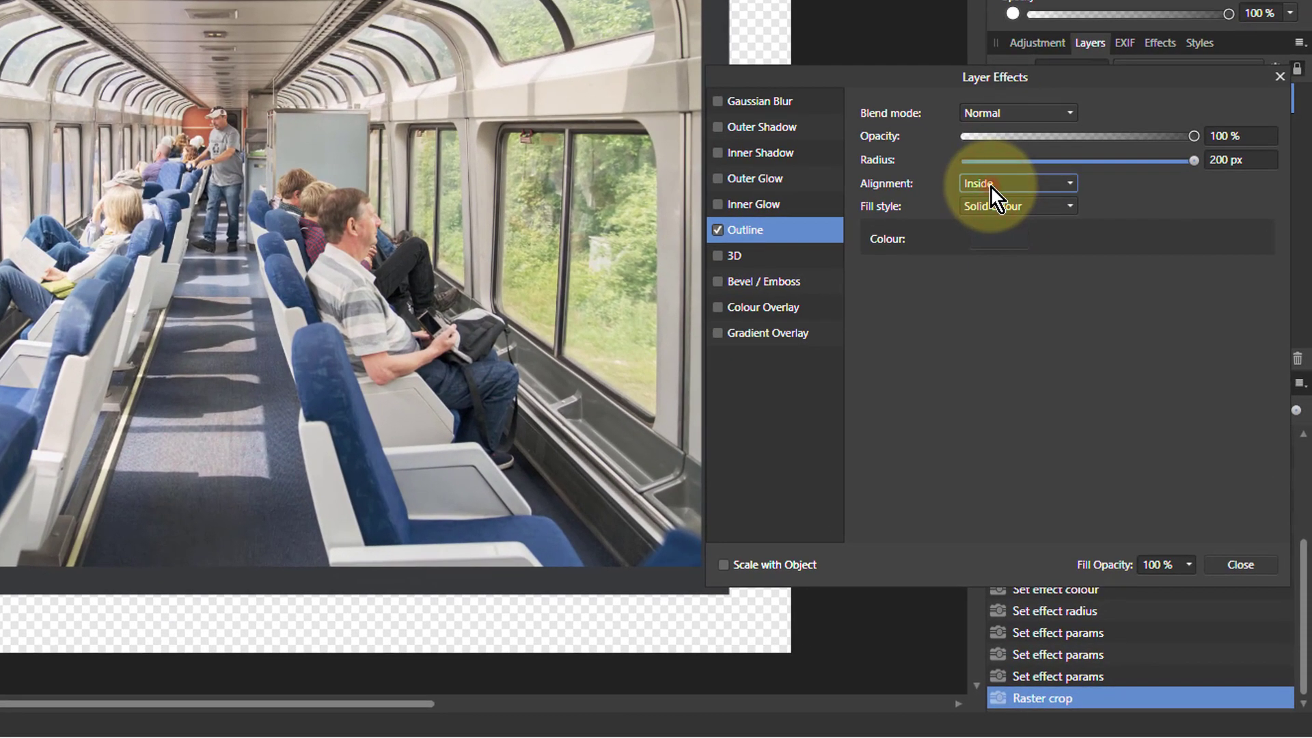
Switch the Outline alignment from Inside to Centre, then to Outside
click(990, 186)
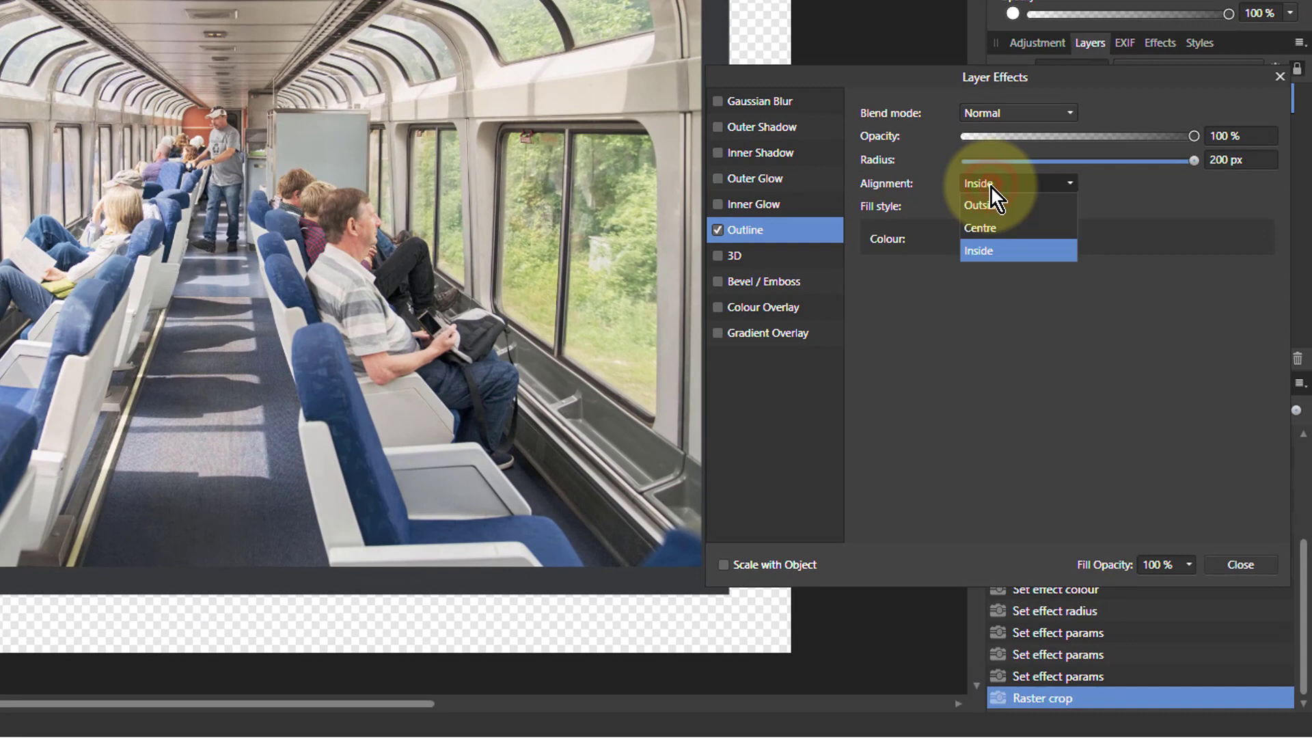
click(994, 224)
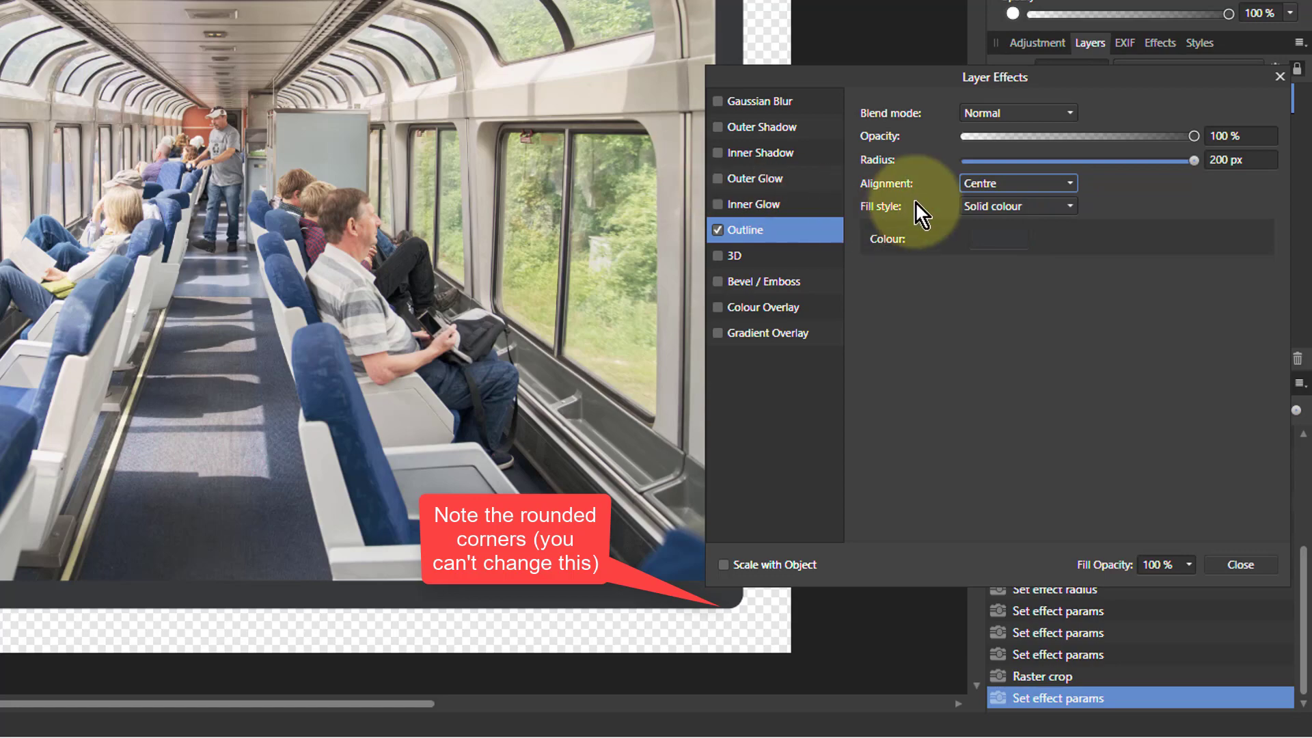
click(1018, 183)
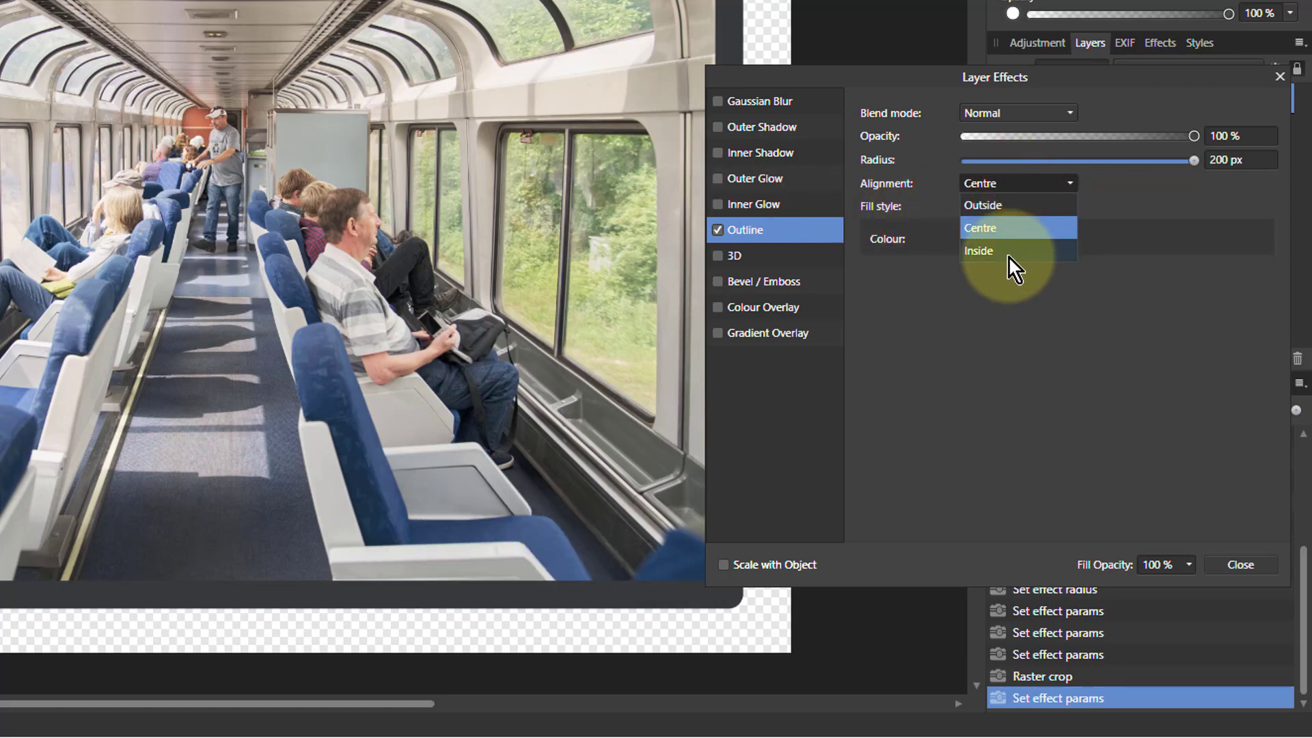
click(999, 206)
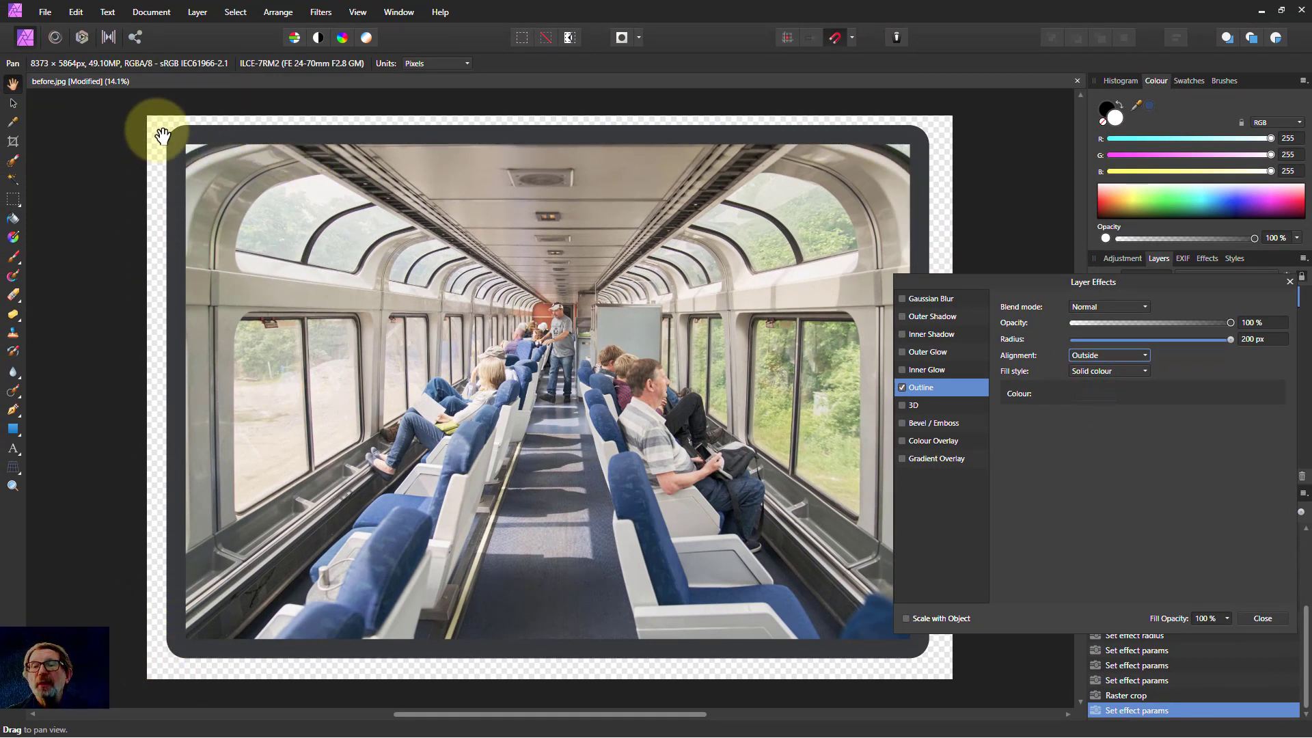
Crop the canvas inward to 7926 × 5531 px around the dark outer border
click(11, 141)
drag(147, 118, 167, 124)
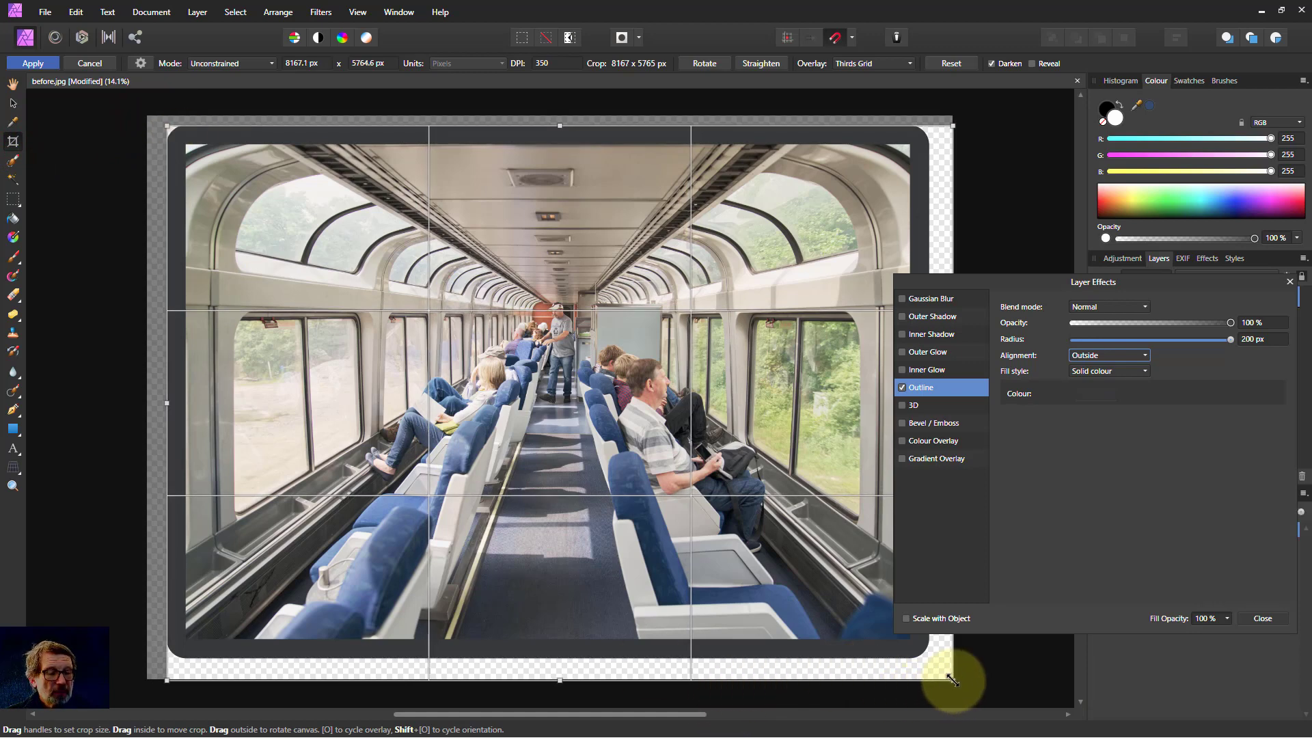
drag(952, 679, 930, 657)
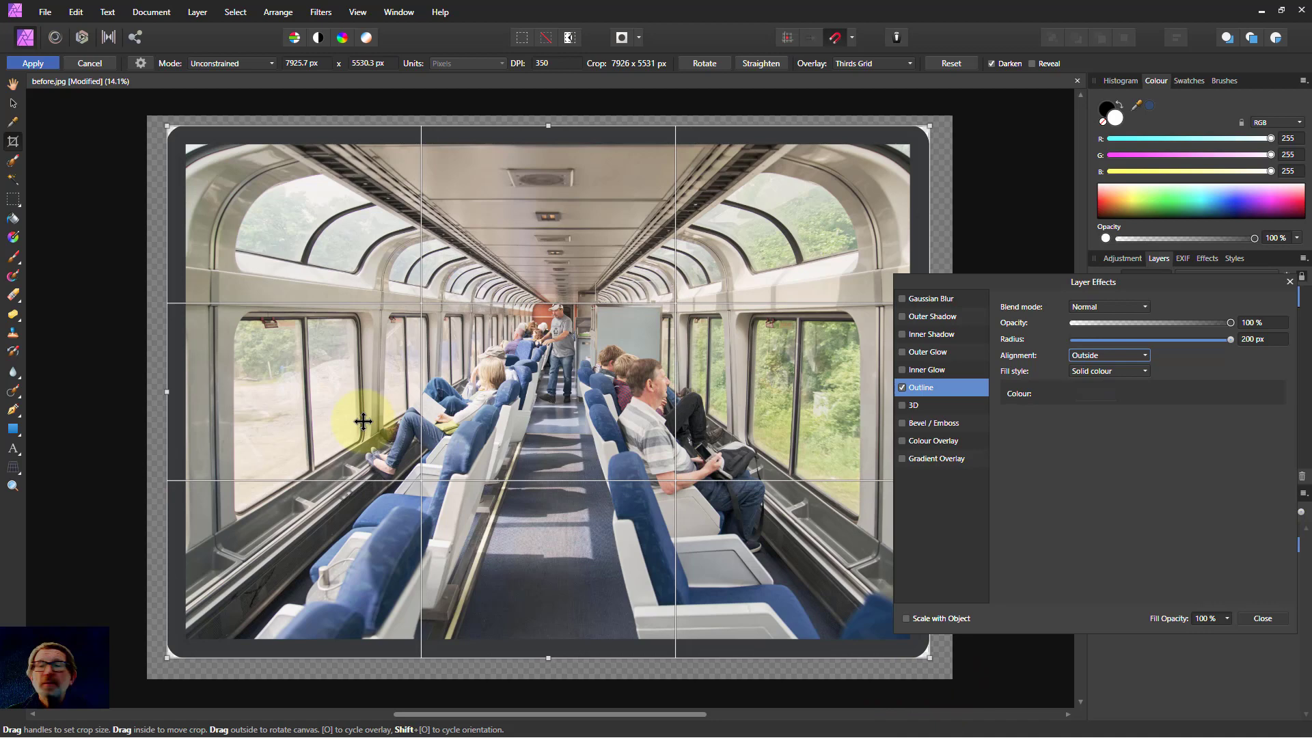
click(35, 64)
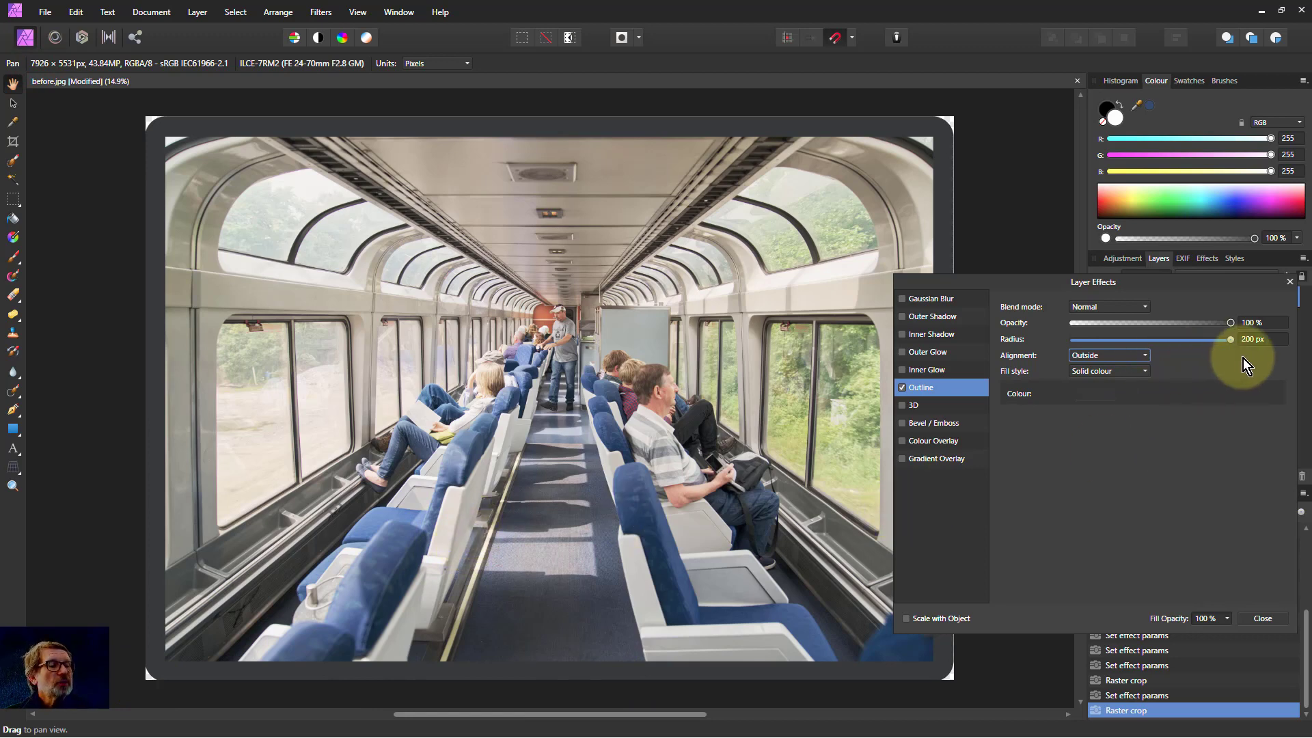
Close Layer Effects and place grofield-and-princes-street-1.jpg, answering the Image Policy prompt
click(1289, 282)
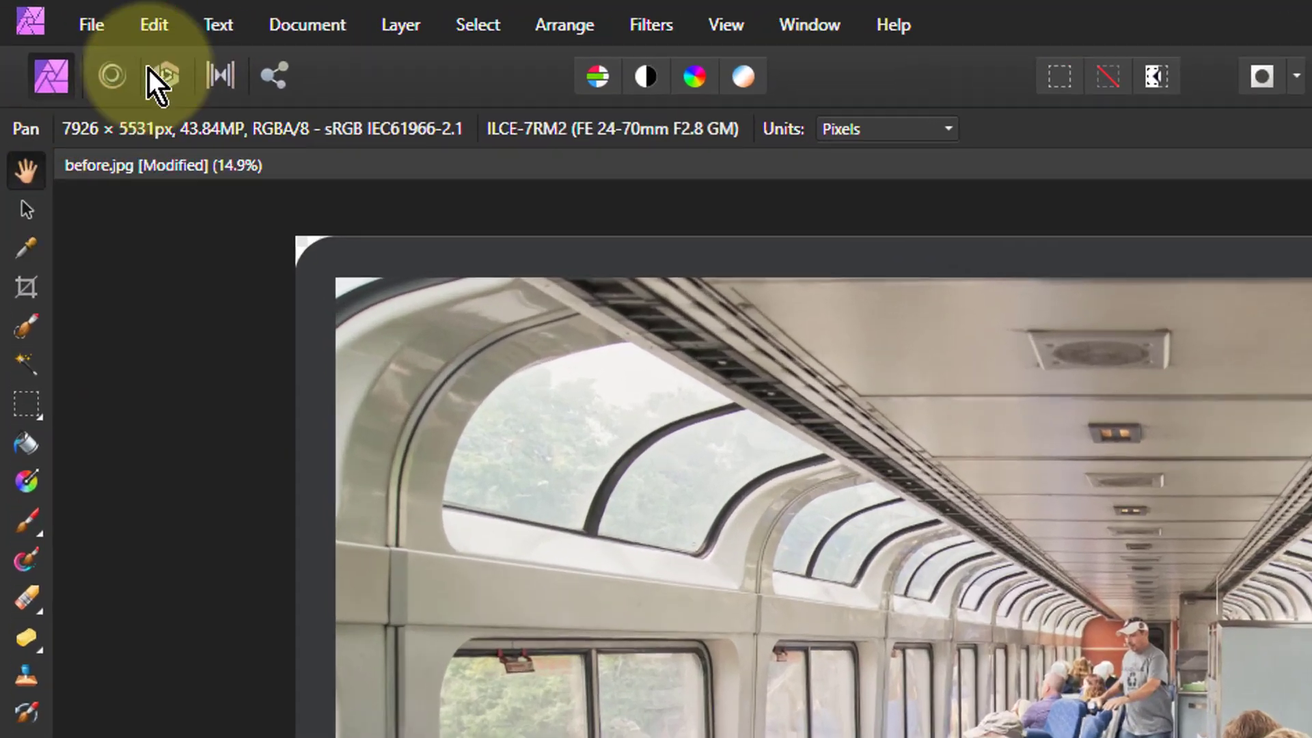
click(90, 26)
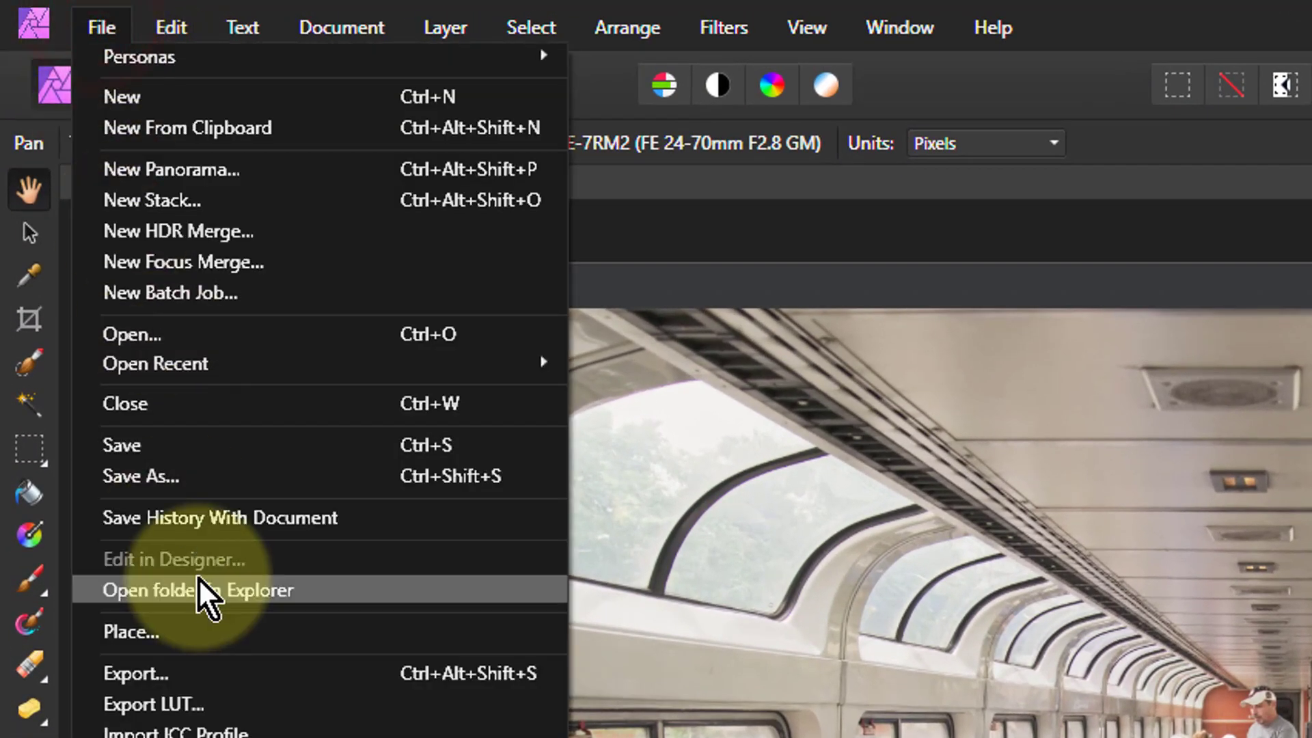
click(170, 630)
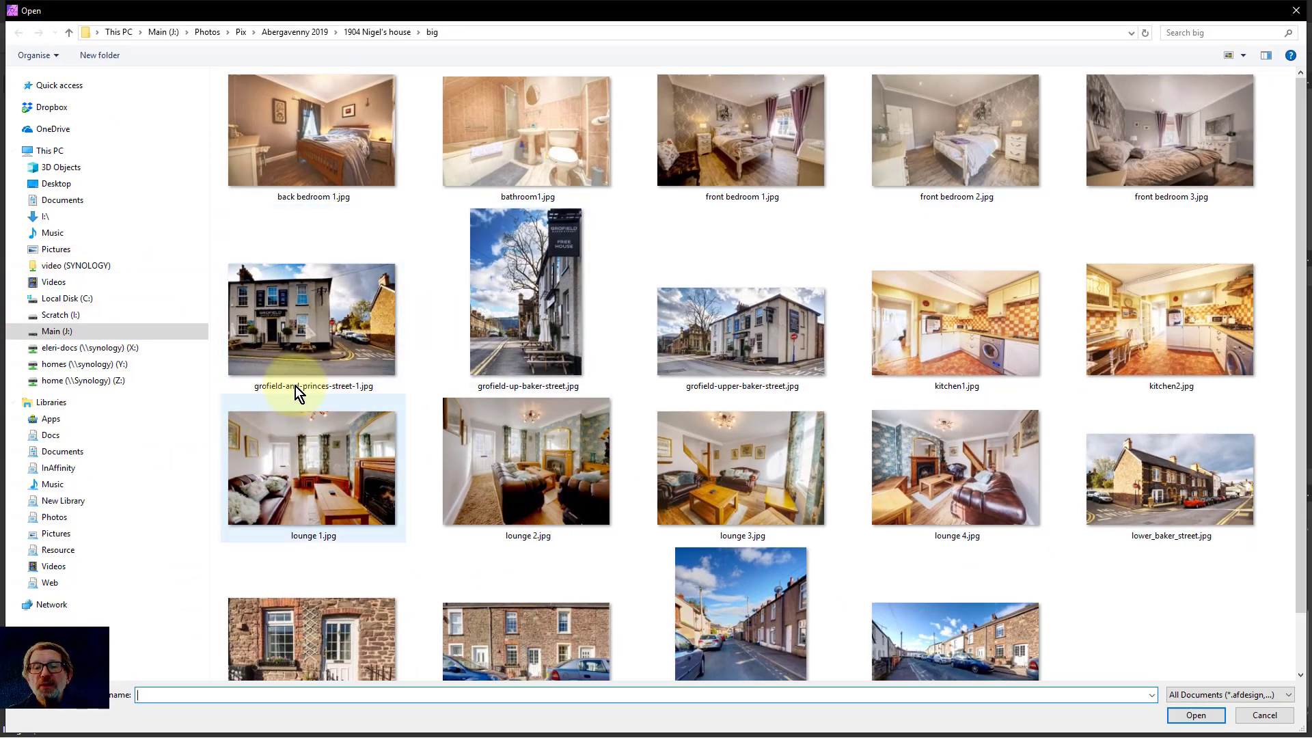
click(290, 297)
double_click(289, 298)
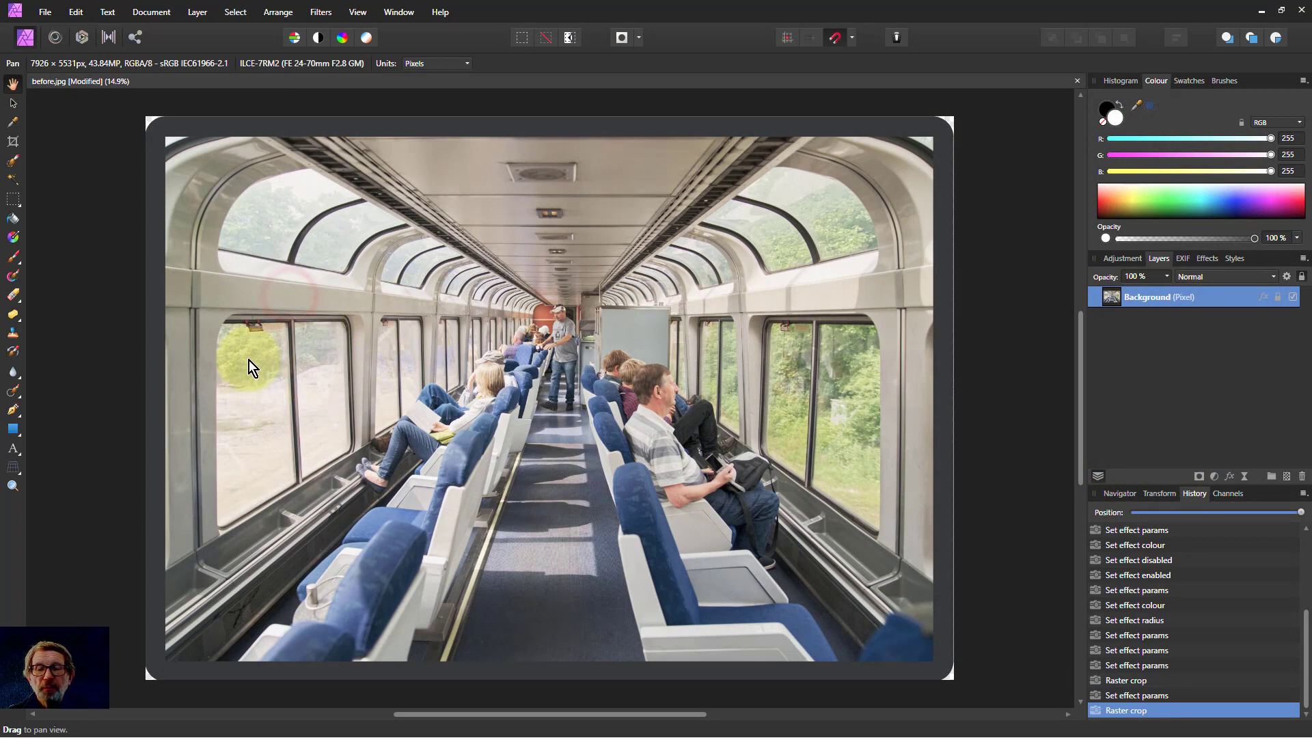
click(378, 520)
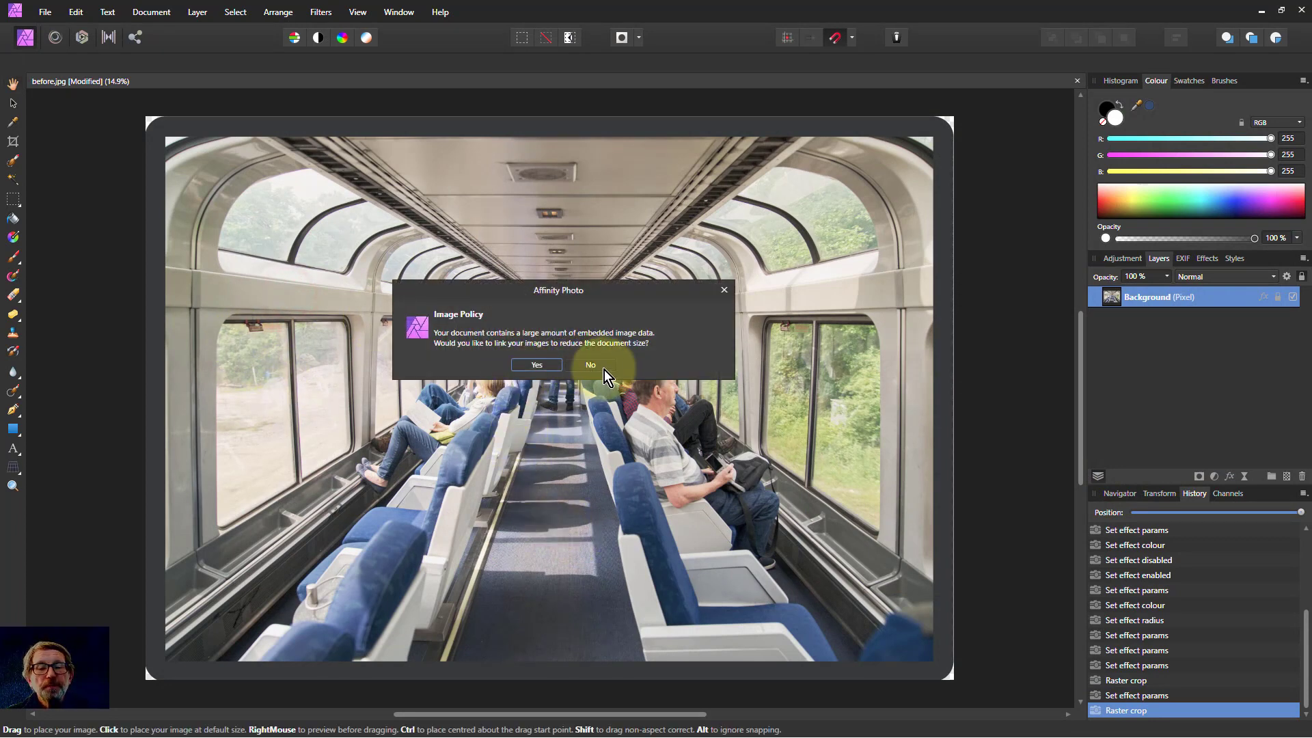
click(531, 365)
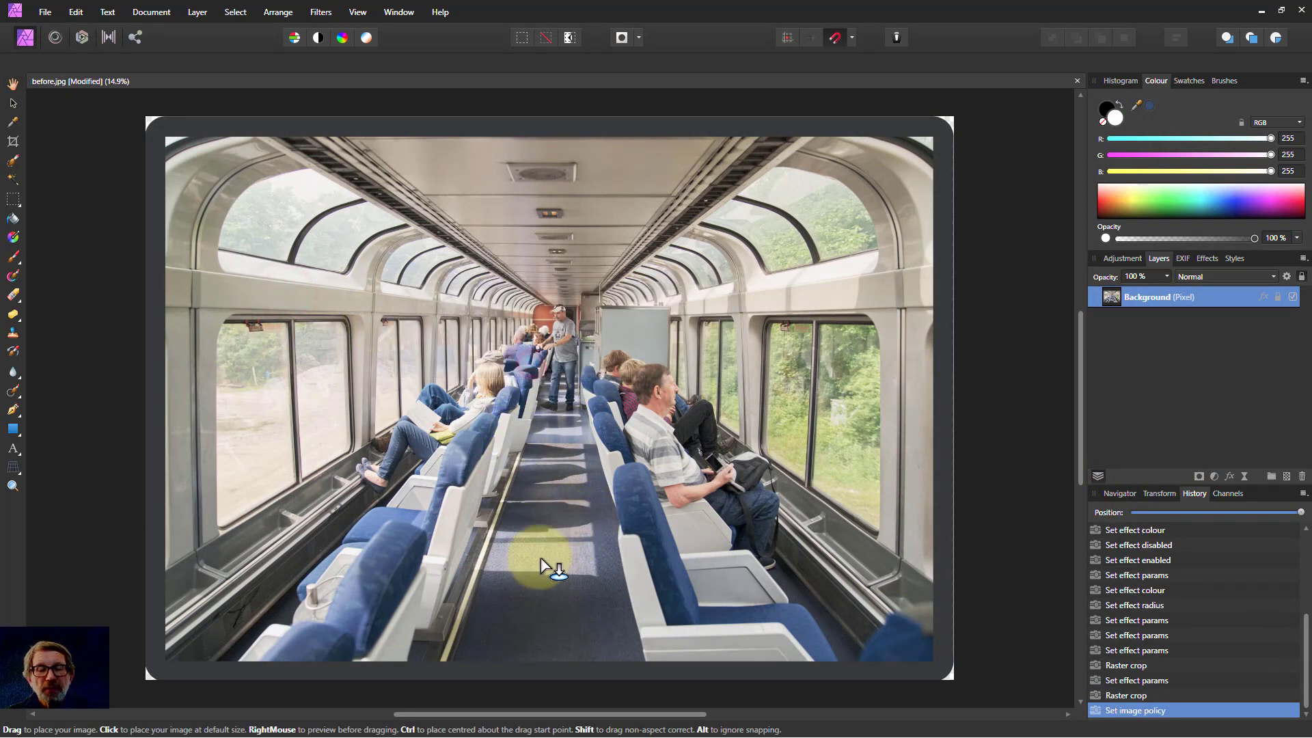
Drag out the pub photo, move it over the upper-left windows and enlarge it
drag(472, 503, 602, 622)
drag(314, 273, 298, 247)
drag(406, 314, 441, 375)
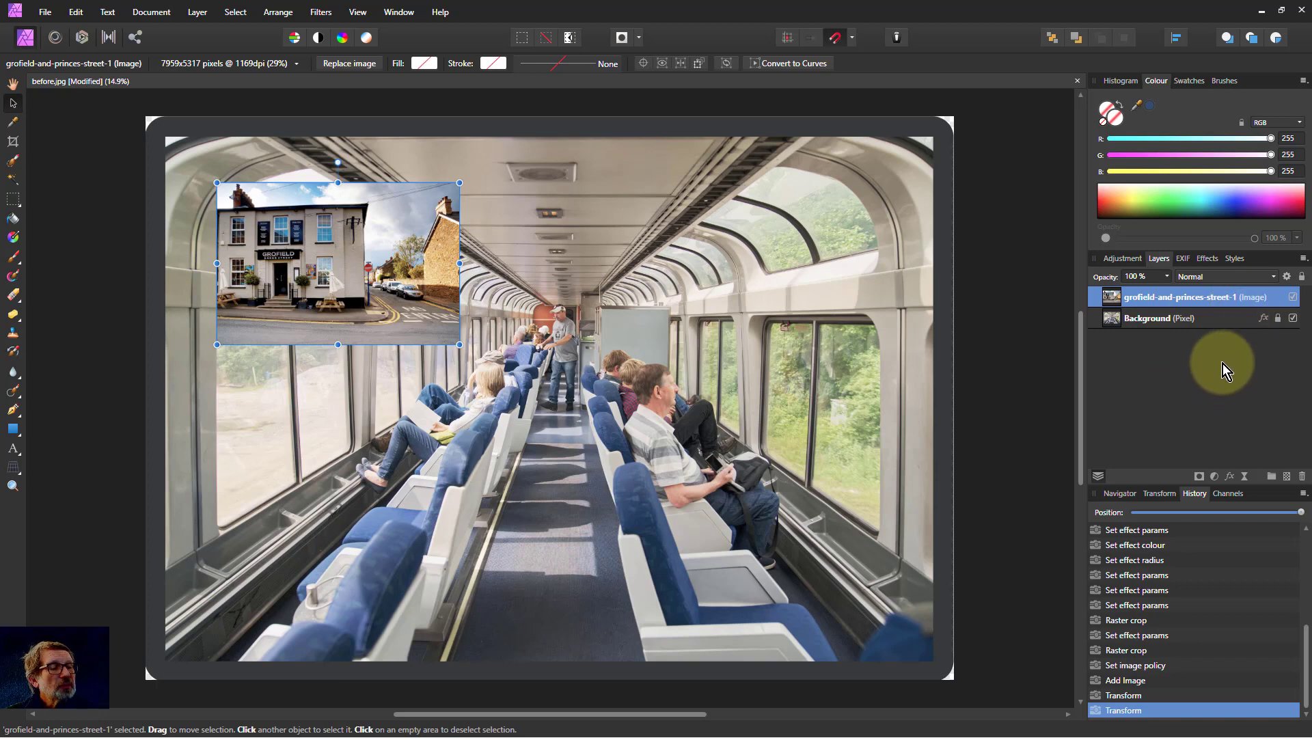
Enable the pub photo's Outline effect in white (255, 255, 255) with a 100 px radius
click(1228, 477)
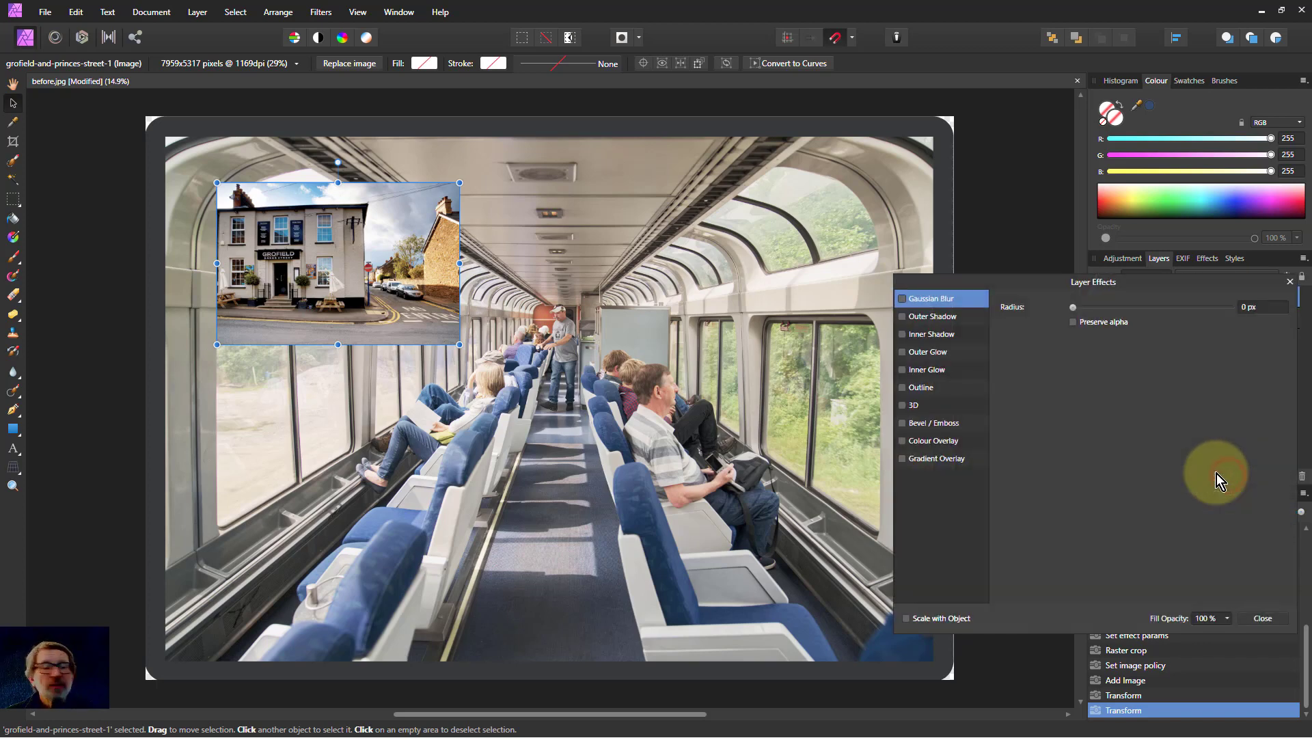
click(921, 388)
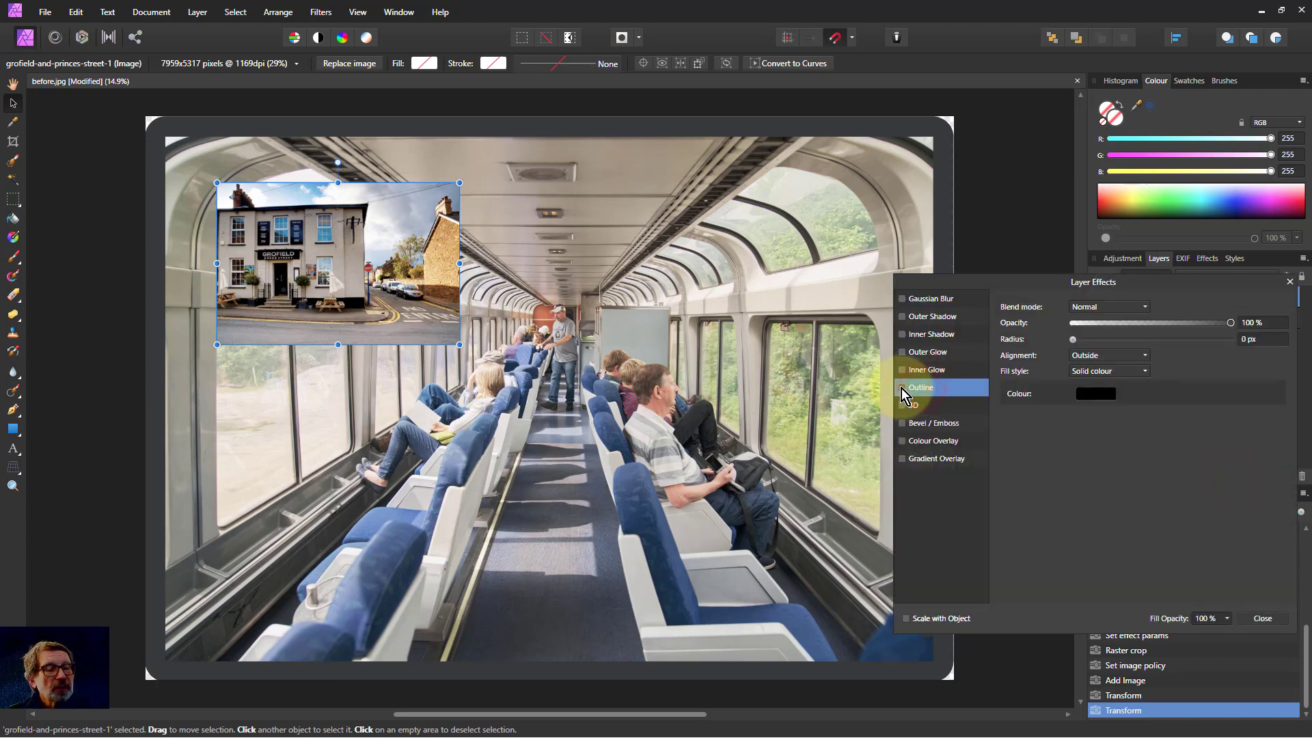
click(901, 387)
click(1099, 395)
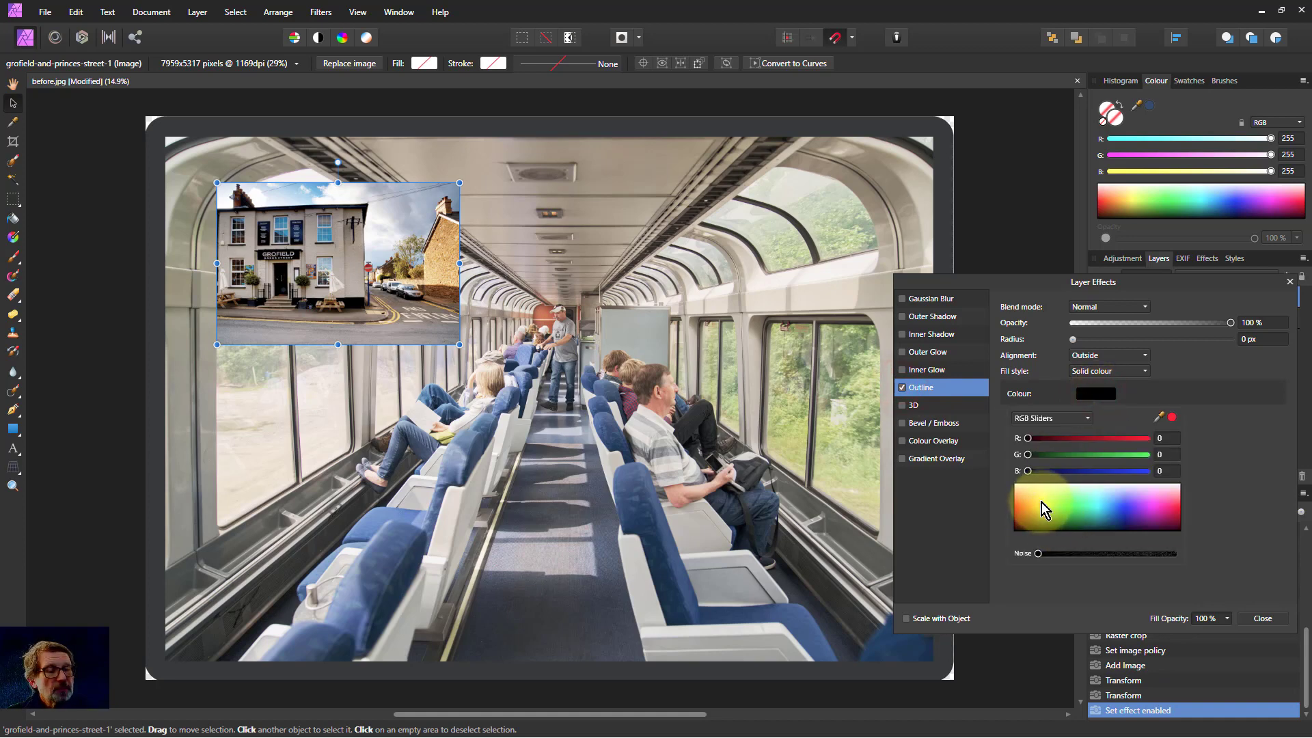
drag(1041, 503, 1036, 476)
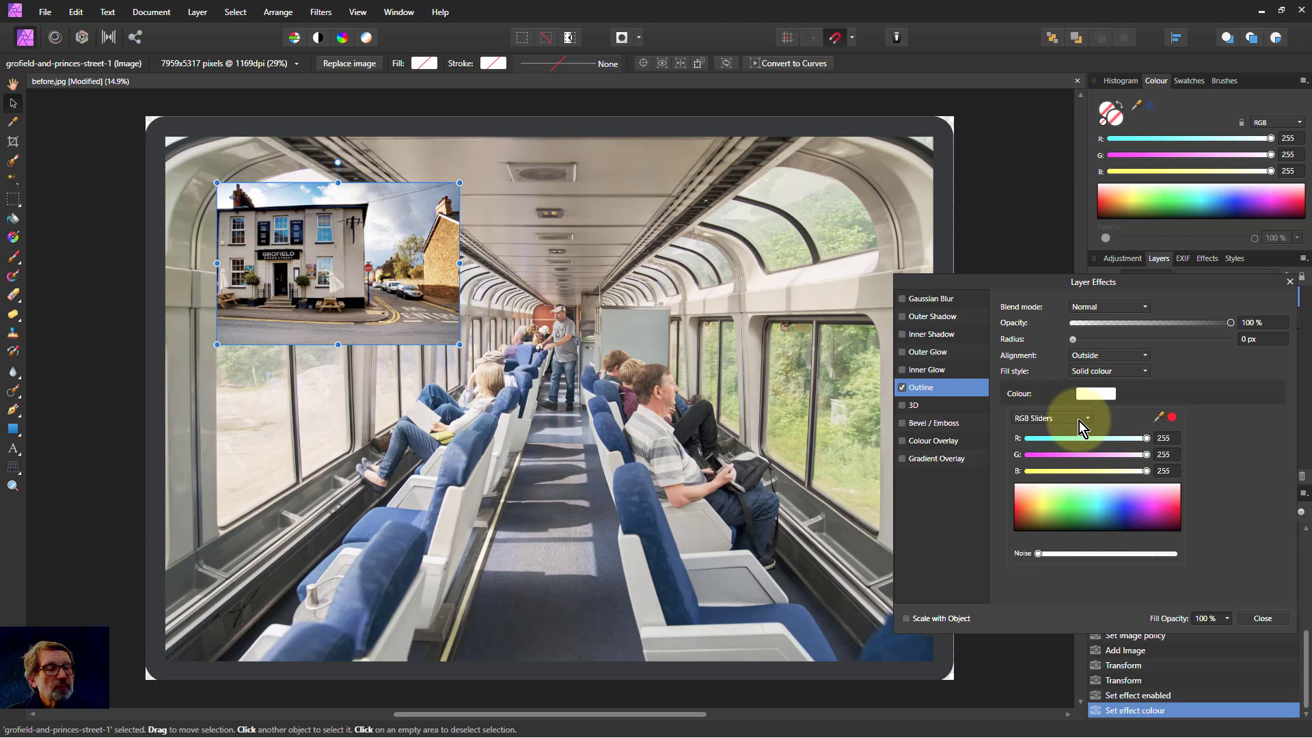
click(1073, 342)
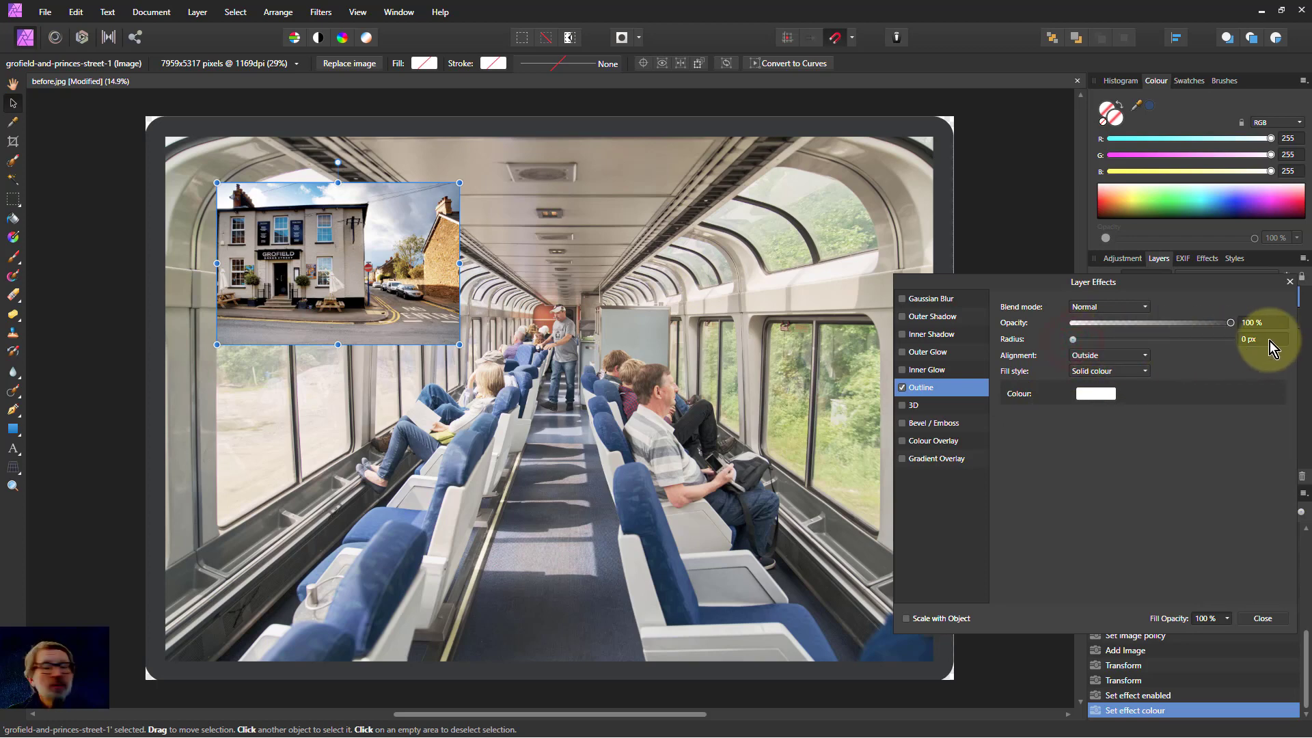
drag(1073, 339, 1231, 340)
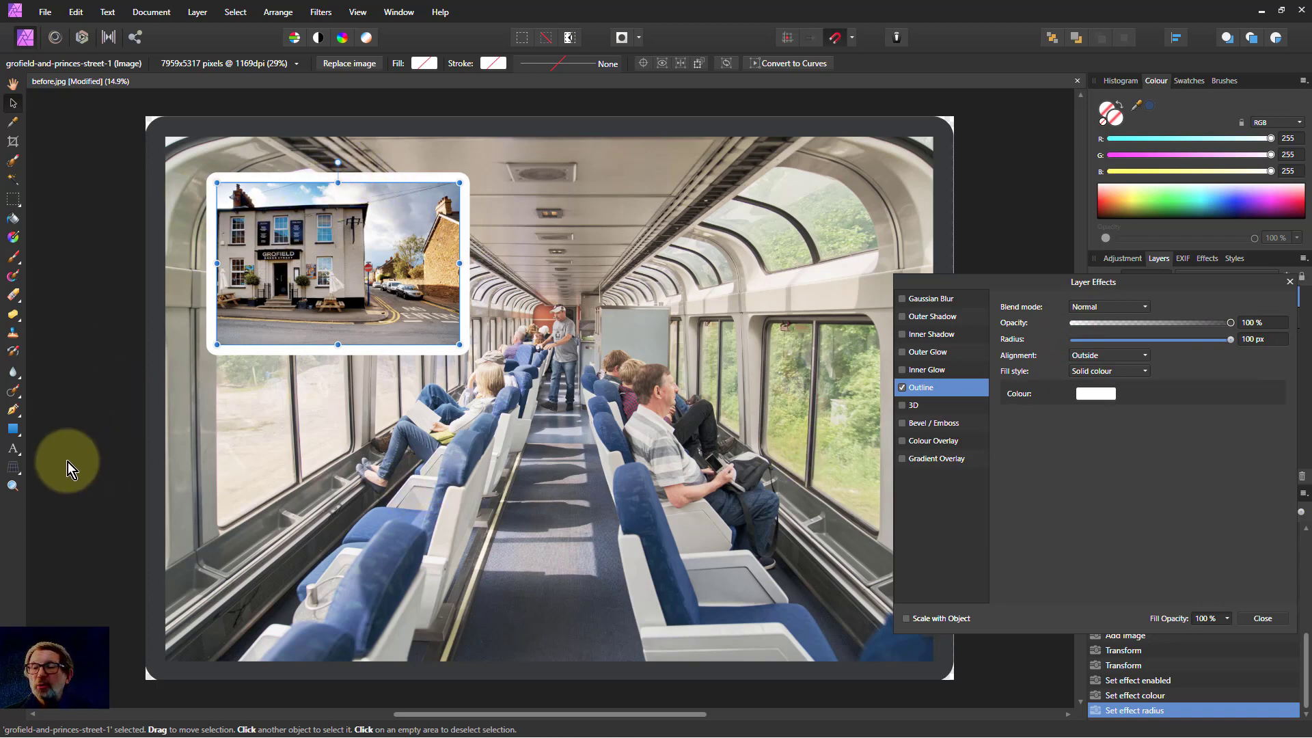
Draw a white rectangle with a black 100 px Outside outline and move it to the photo's lower centre
click(13, 429)
drag(240, 414, 512, 581)
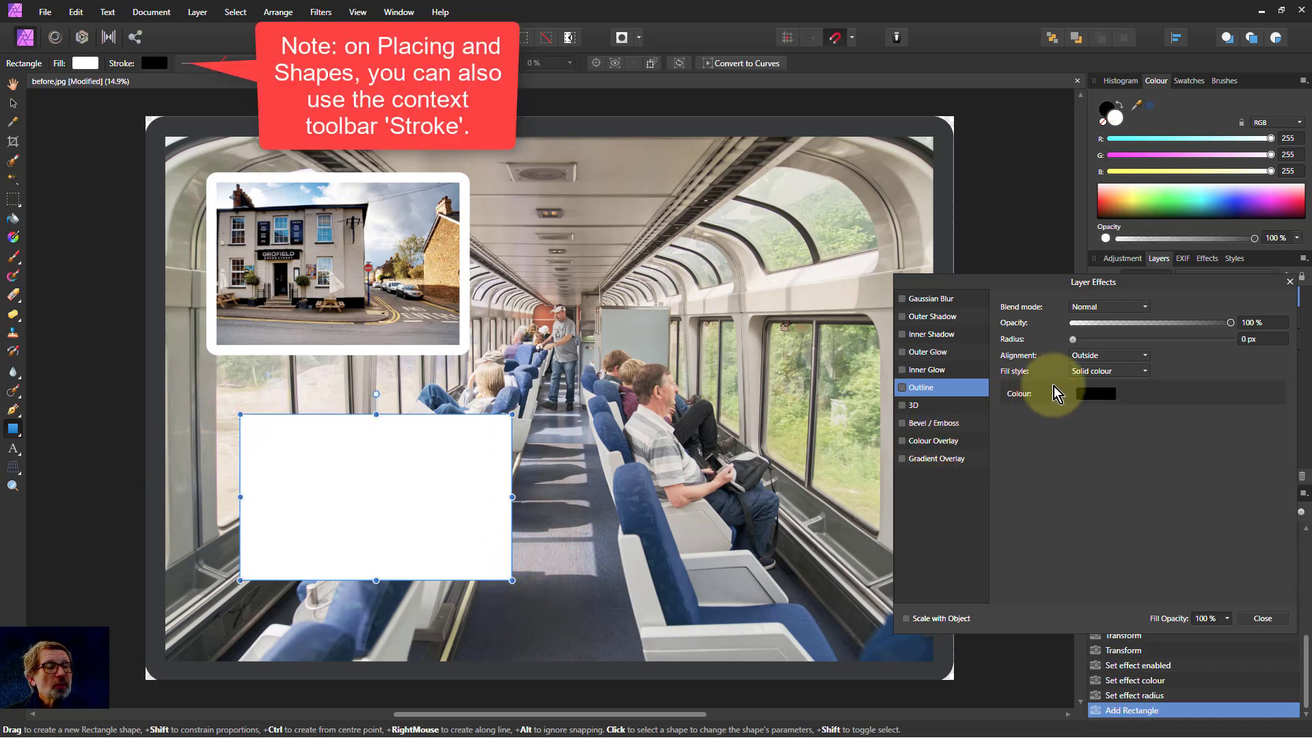
click(902, 387)
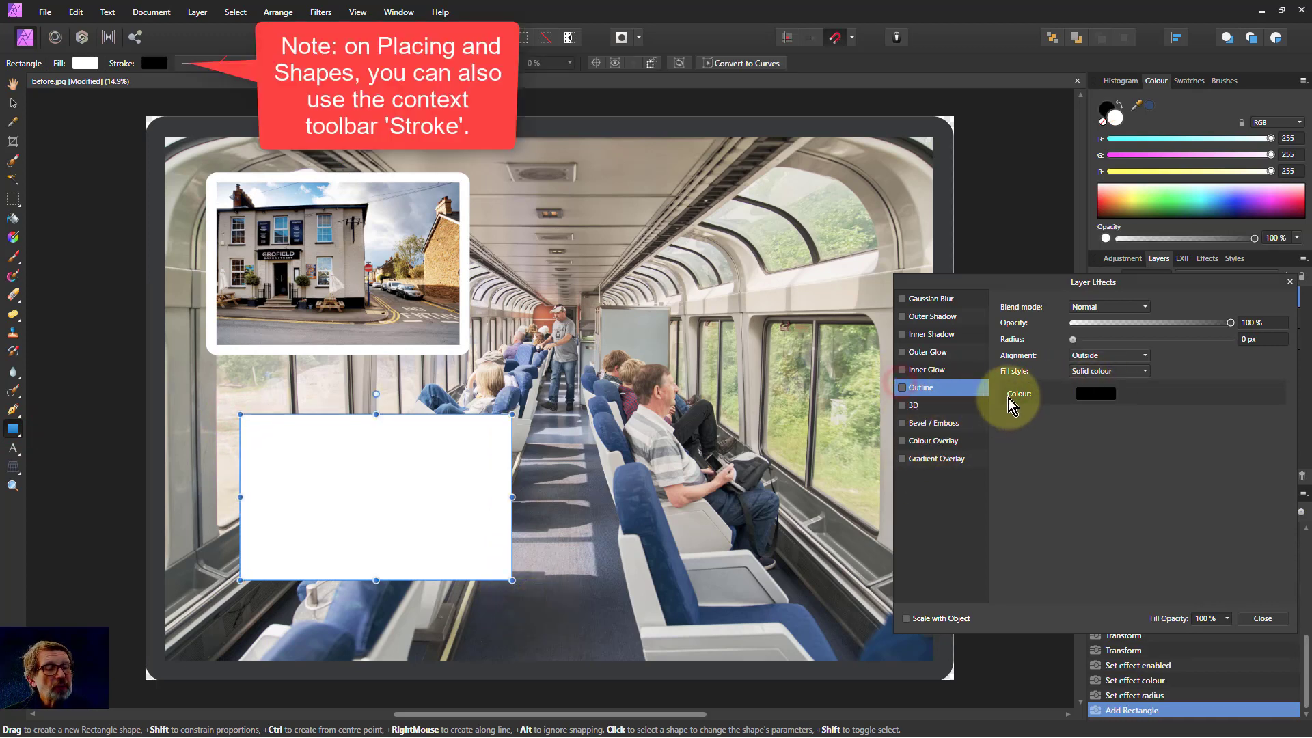
click(902, 388)
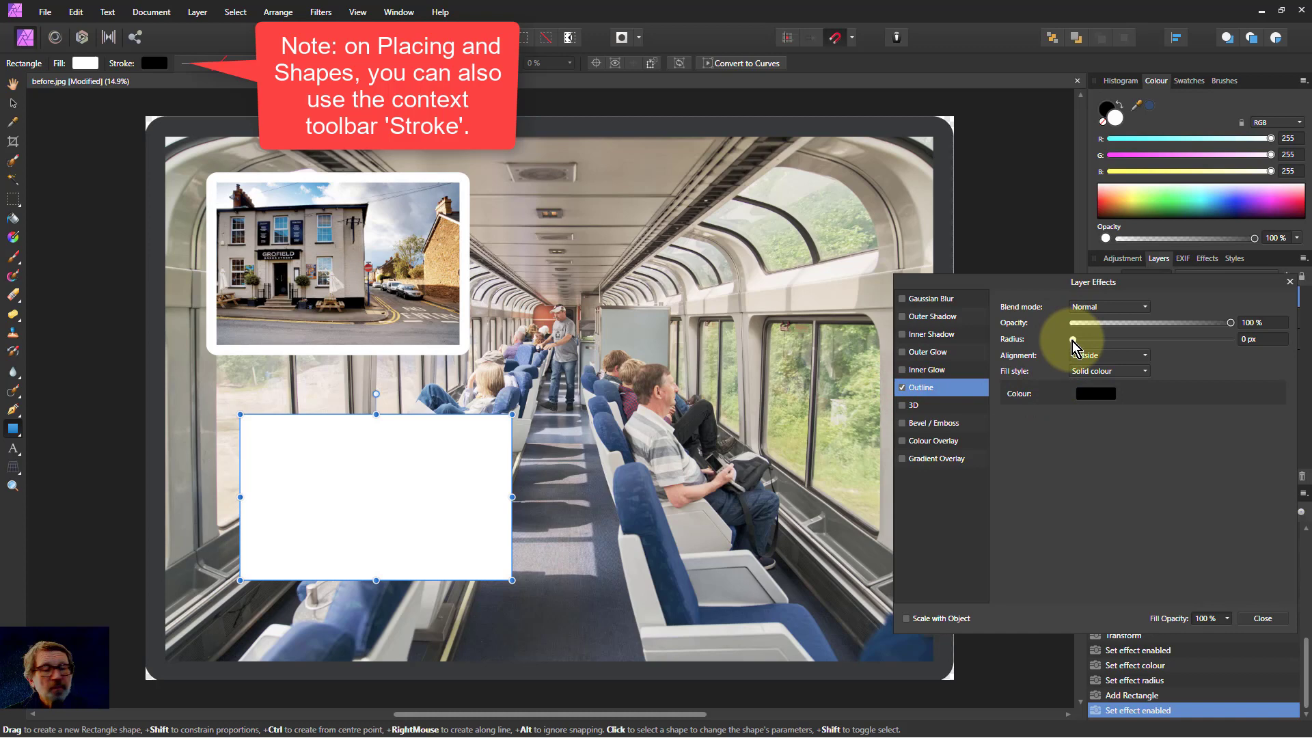
drag(1072, 340, 1231, 339)
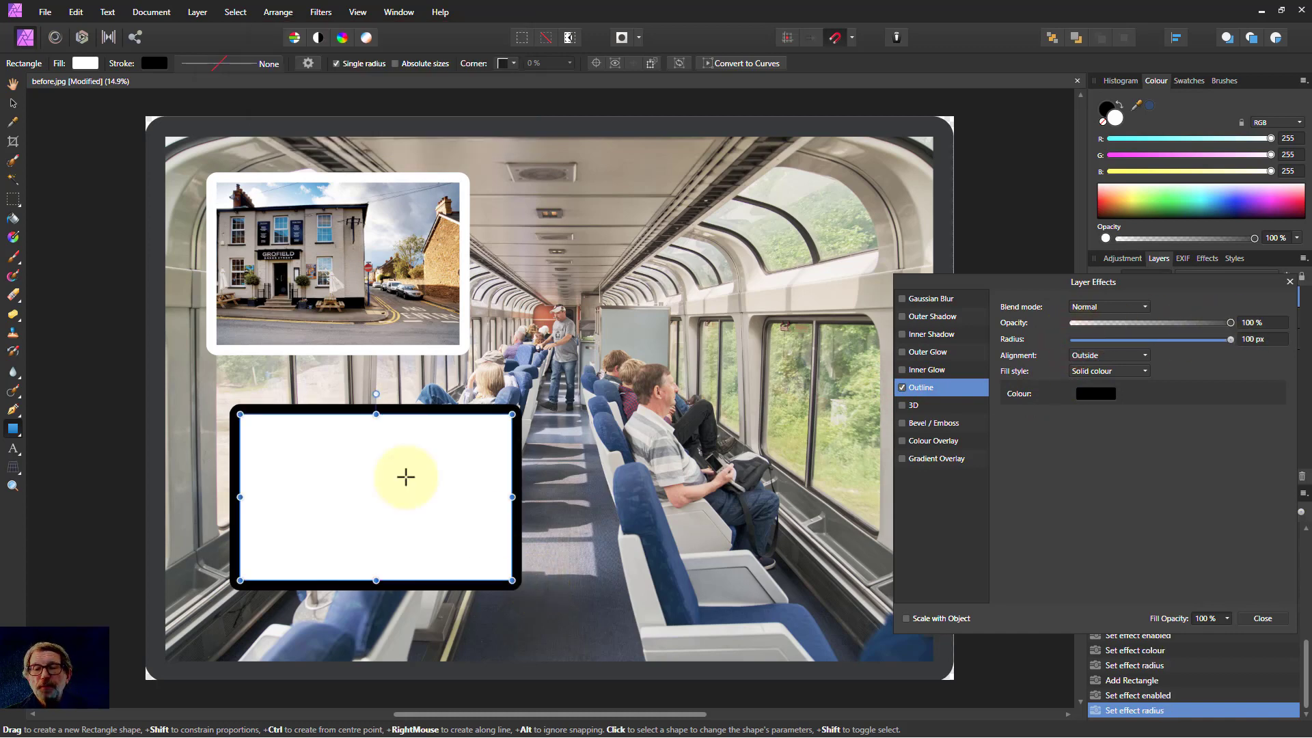
click(13, 102)
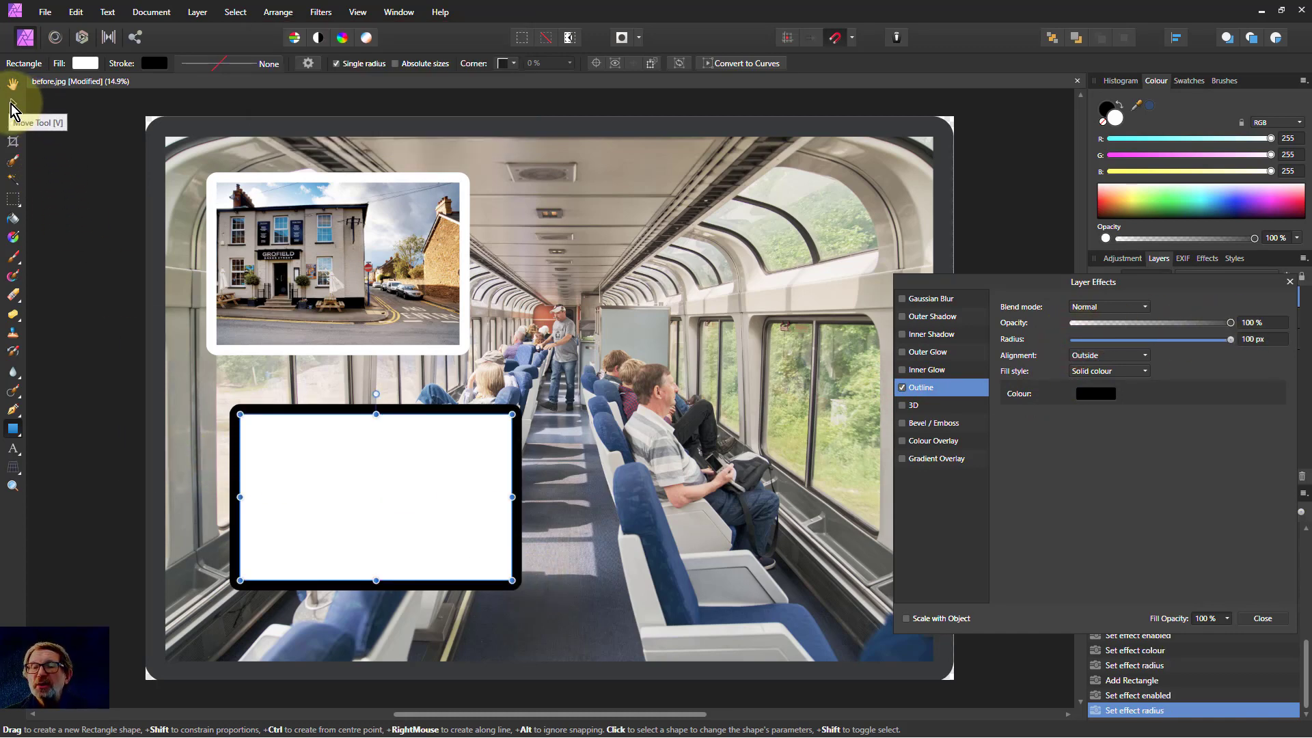
drag(347, 455, 565, 511)
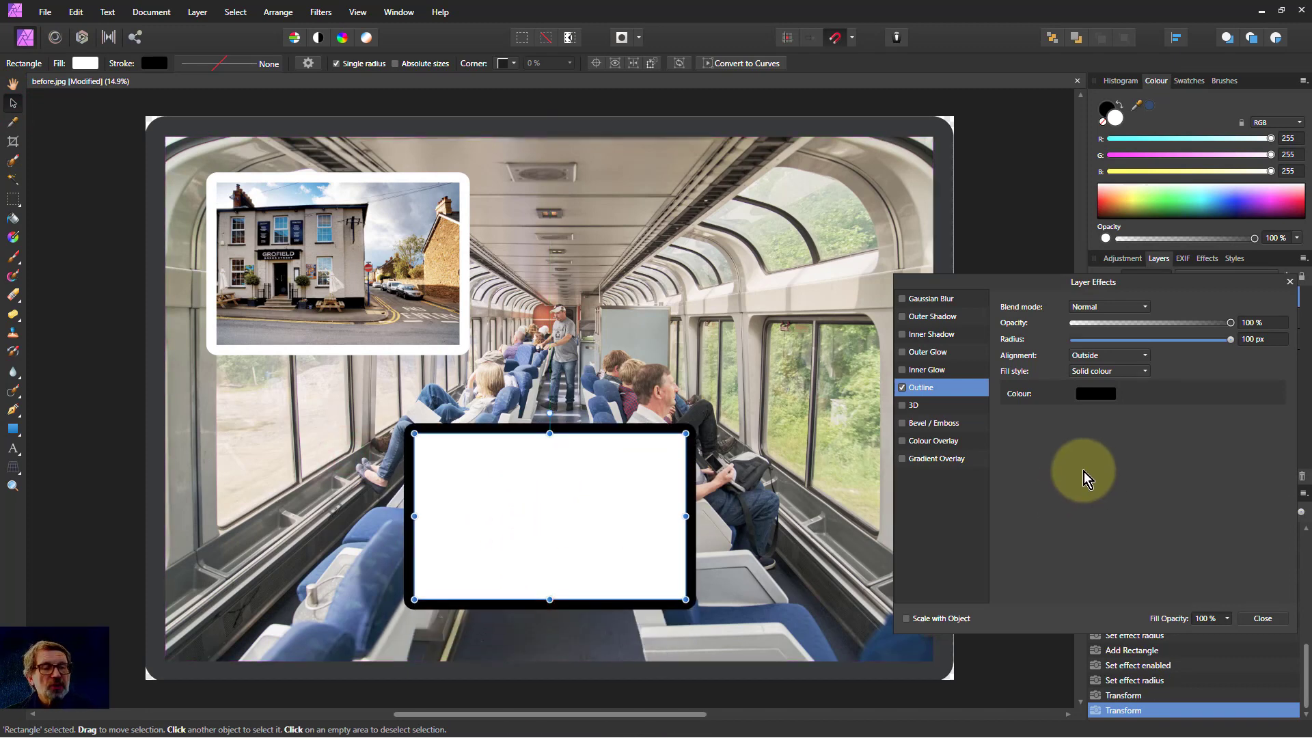